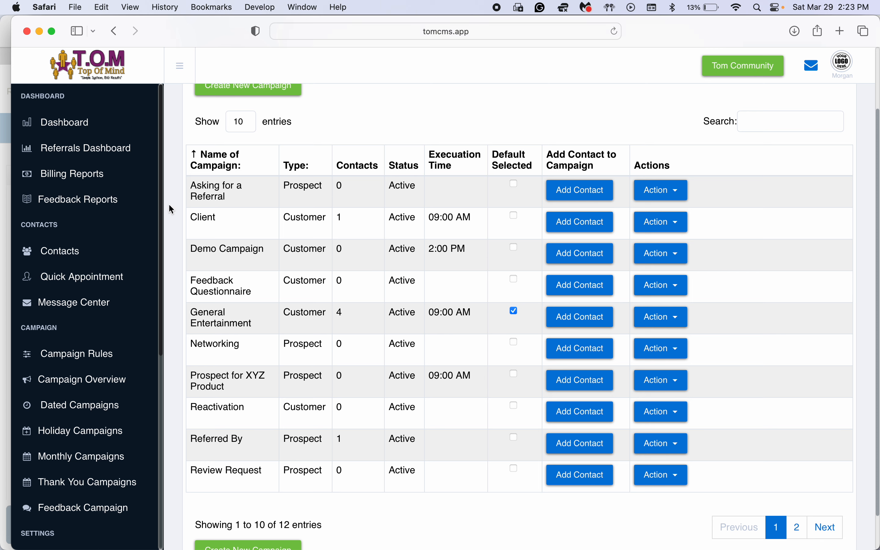
- Open the Client campaign for editing and go to its list of email messages
click(666, 222)
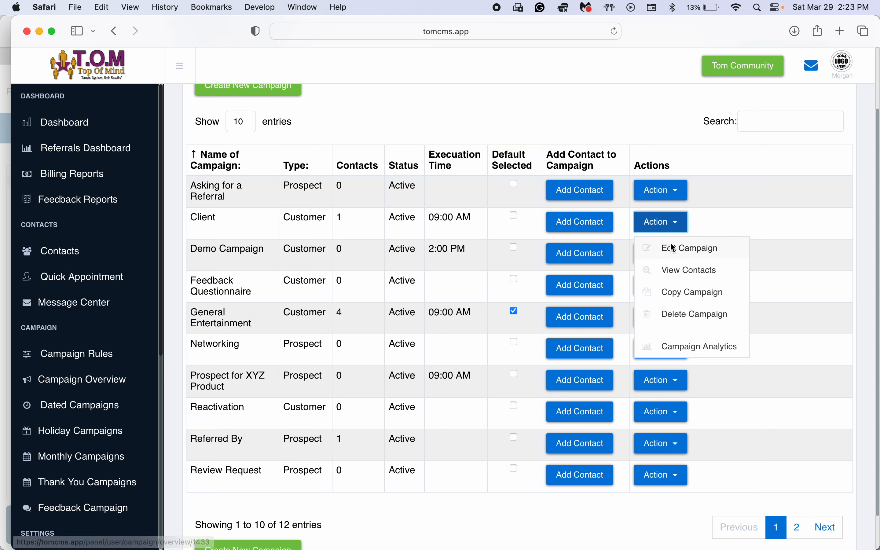
click(671, 248)
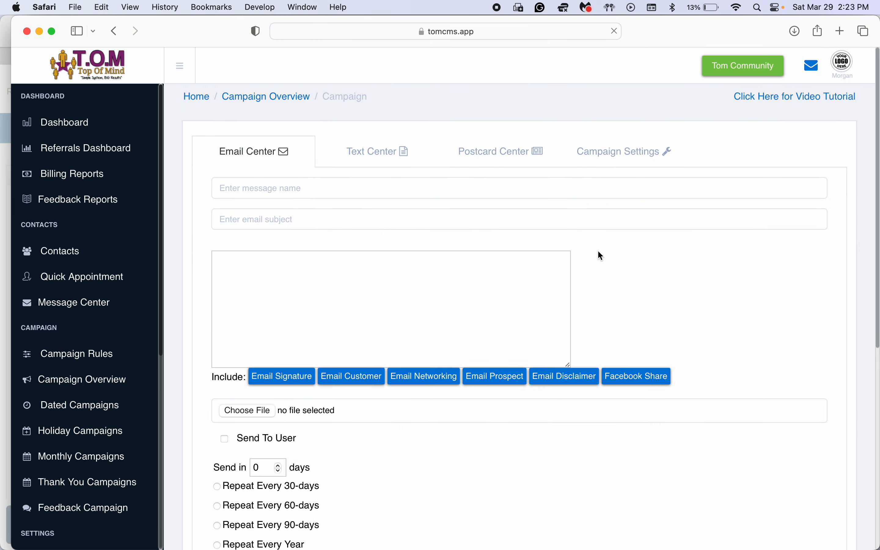
scroll(598, 251, down, 10)
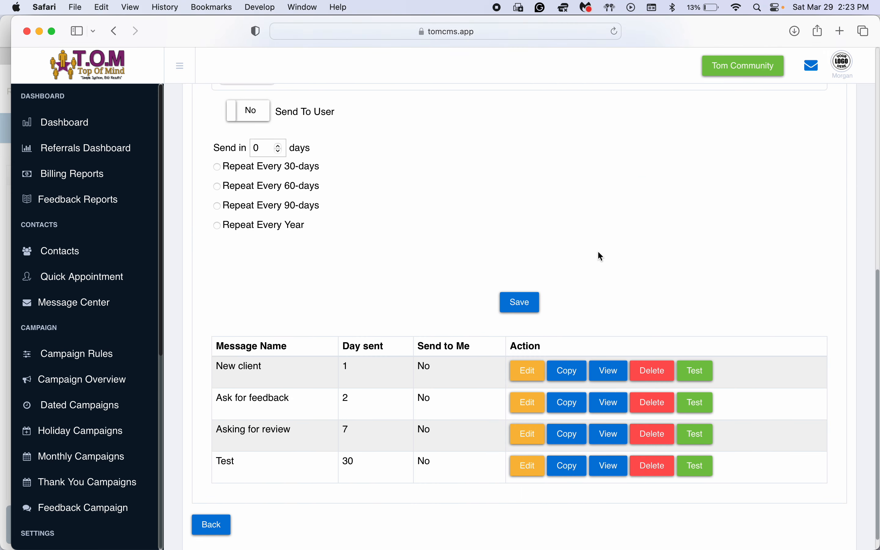
scroll(598, 254, down, 1)
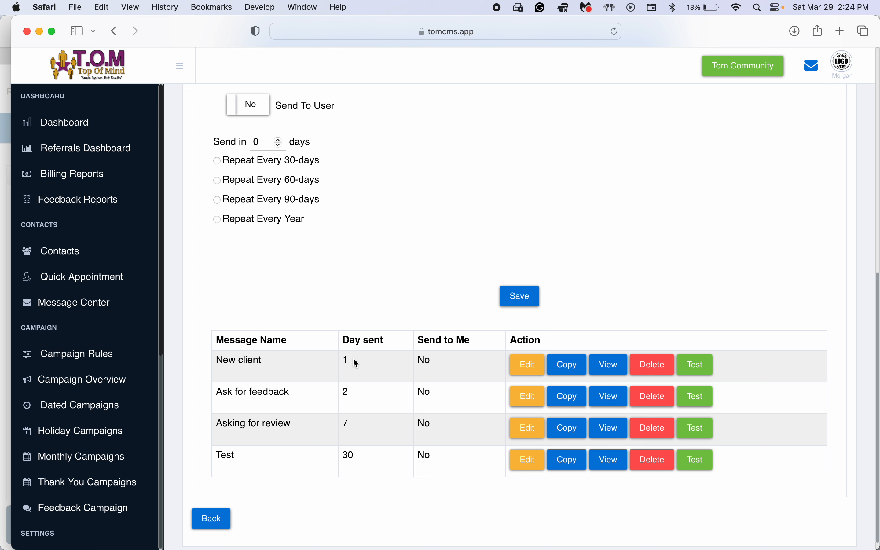
- Examine the scheduled send days and the send-to-me settings of the Client campaign's email messages
double_click(344, 360)
double_click(350, 394)
click(347, 426)
double_click(344, 454)
double_click(348, 360)
double_click(345, 395)
double_click(342, 360)
scroll(458, 325, down, 1)
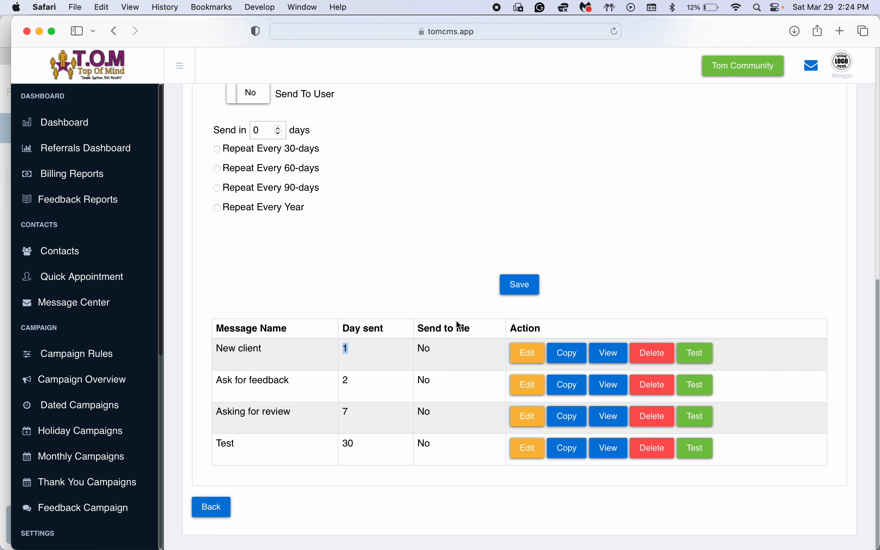
click(421, 339)
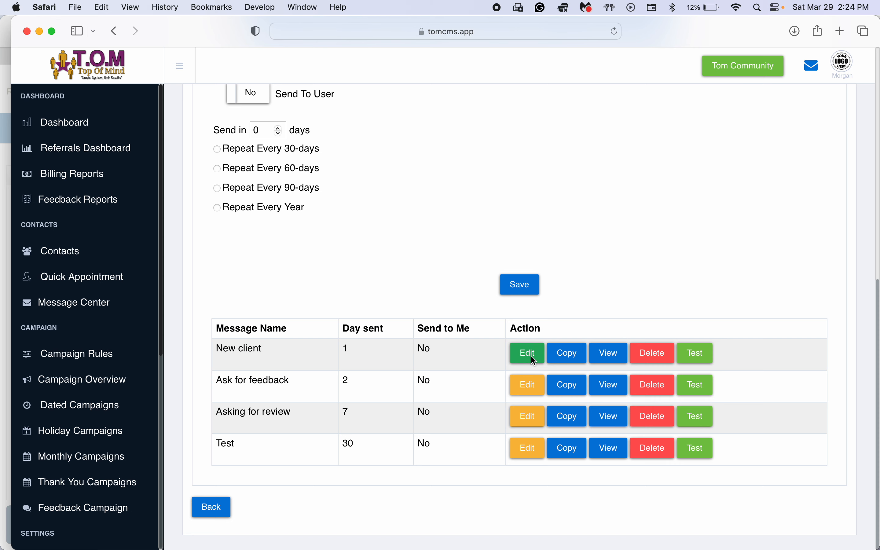
- Open the New client message for editing and review its subject, body and sending options
click(530, 354)
scroll(495, 268, up, 5)
scroll(496, 271, up, 5)
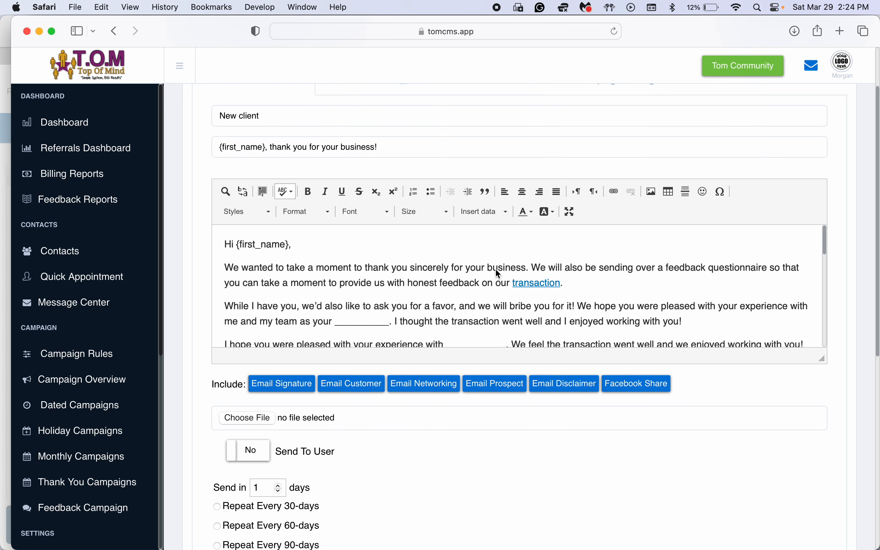
click(454, 282)
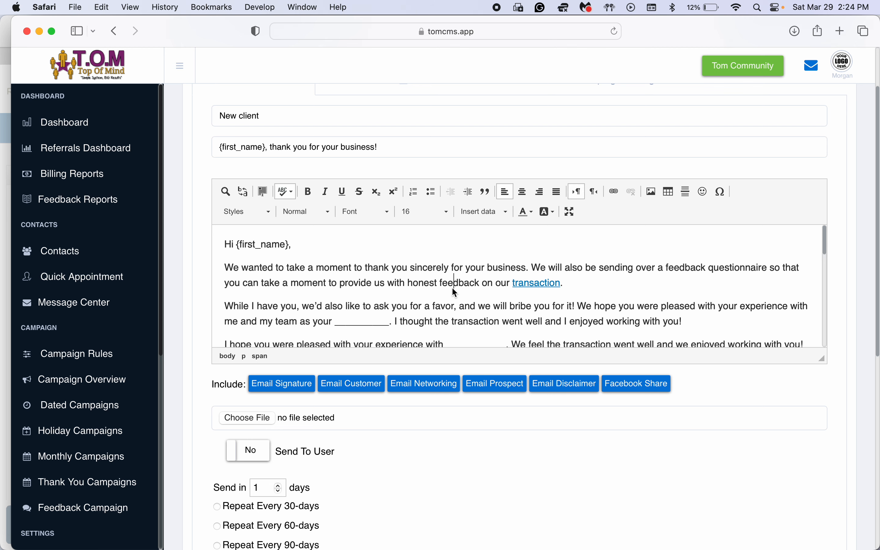
click(291, 147)
click(330, 265)
scroll(382, 280, down, 10)
scroll(385, 291, down, 10)
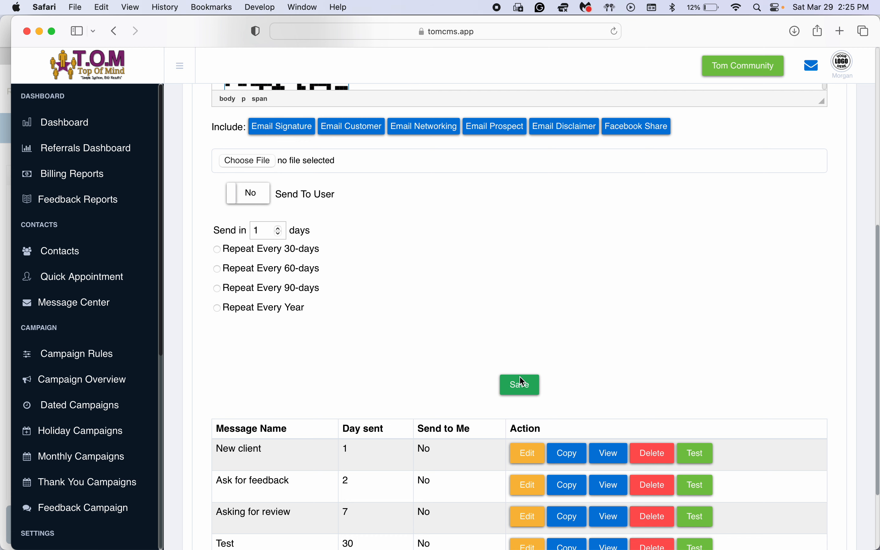
scroll(520, 376, down, 1)
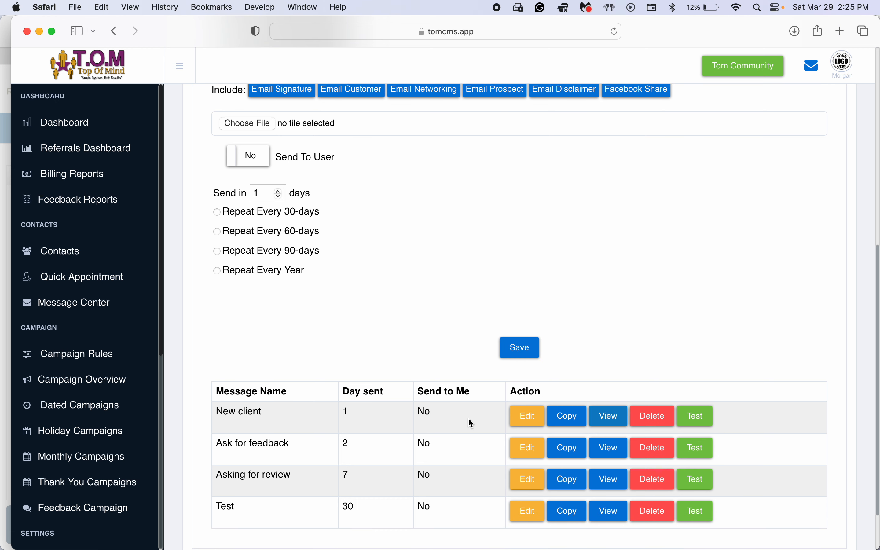
- Preview the full New client message down to its signature, and close the preview
click(614, 422)
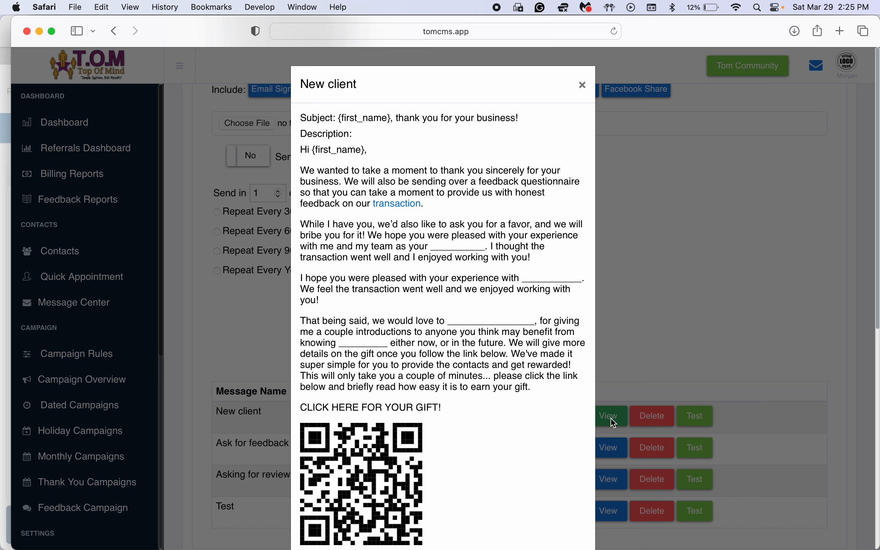
scroll(561, 428, down, 10)
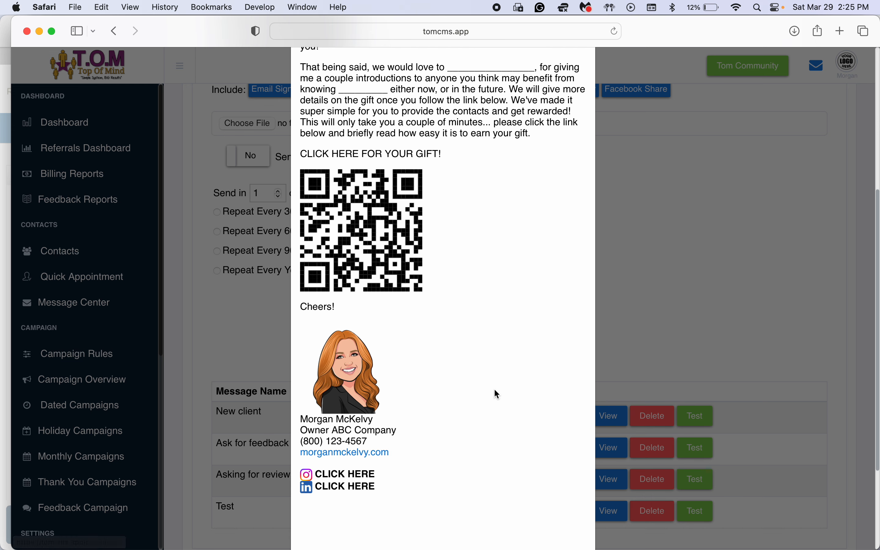
scroll(493, 387, up, 10)
click(582, 58)
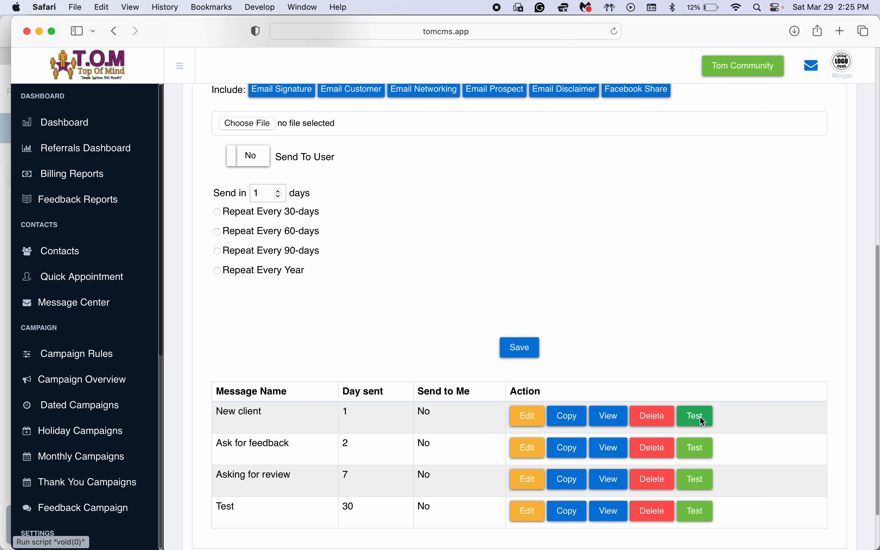
- Return to the campaign overview and view the contact list of the Asking for a Referral campaign
scroll(699, 417, up, 10)
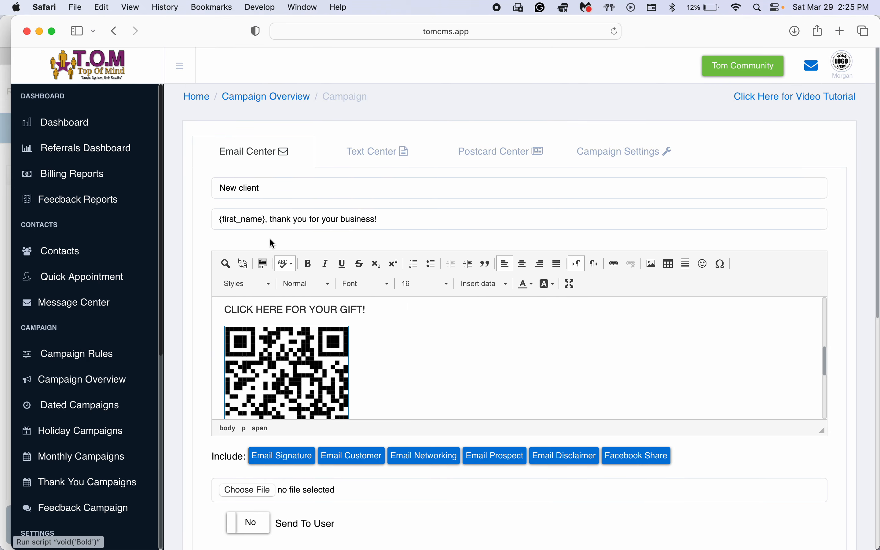
click(248, 97)
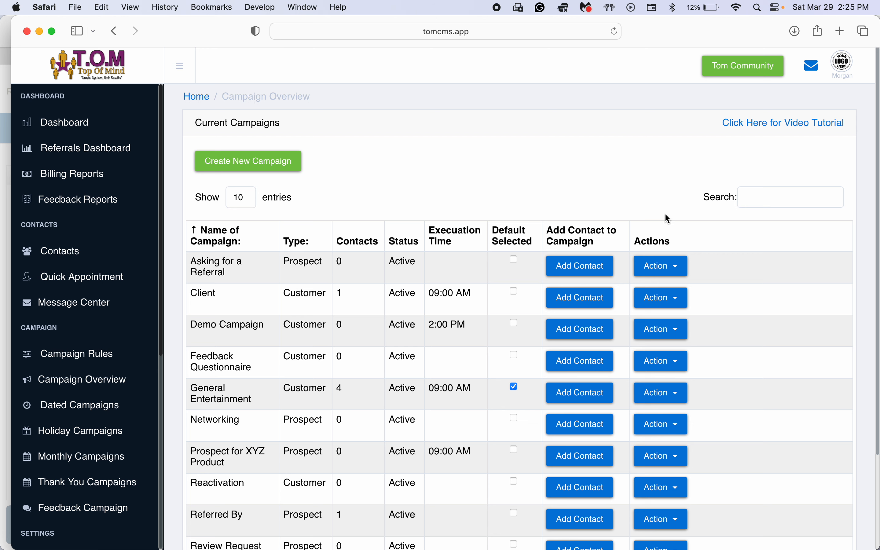
click(672, 269)
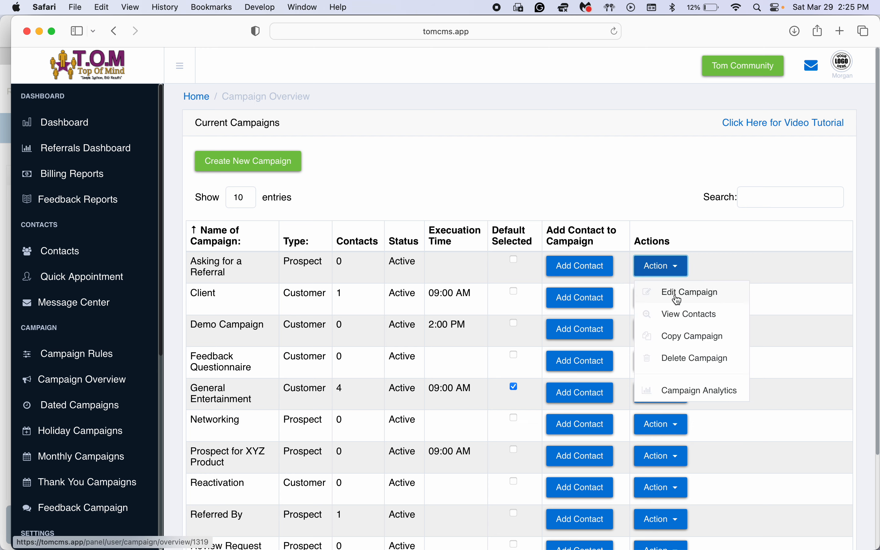
click(686, 319)
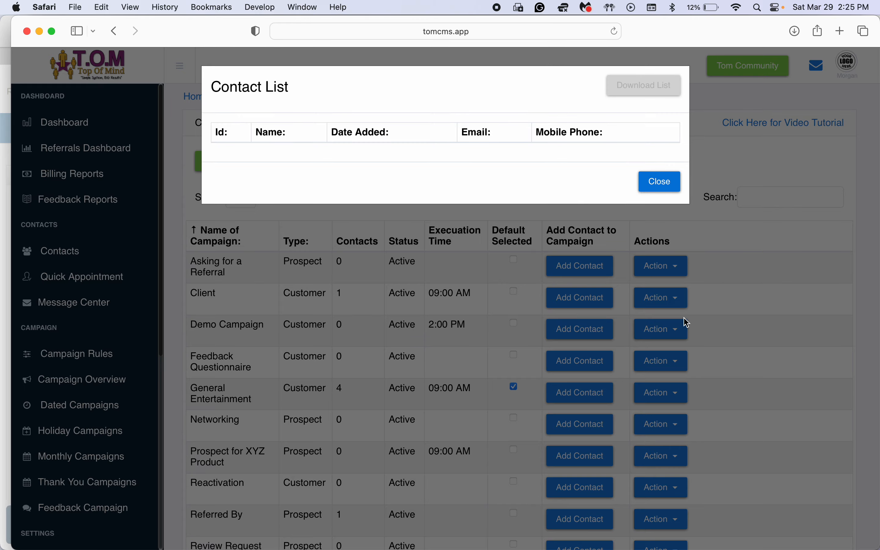
click(660, 181)
- View the contact lists of the Feedback Questionnaire and Client campaigns, closing each one
click(664, 362)
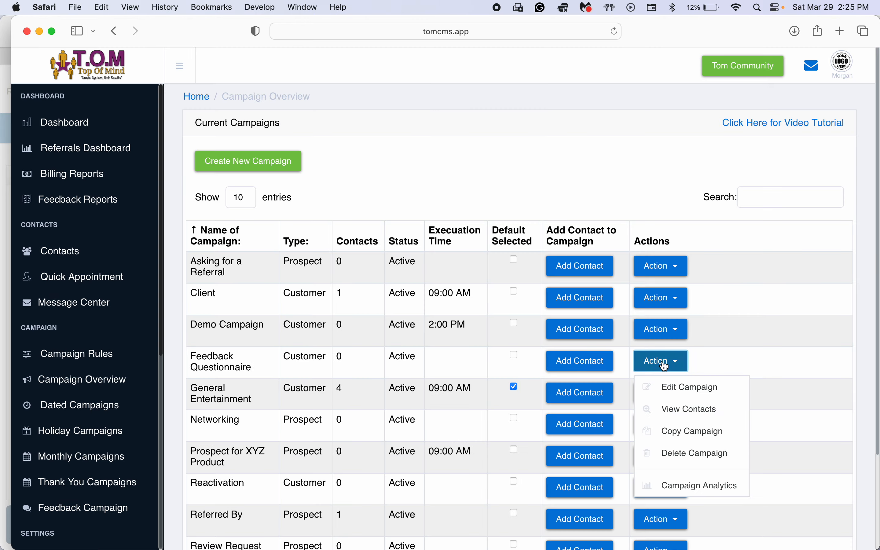
click(670, 412)
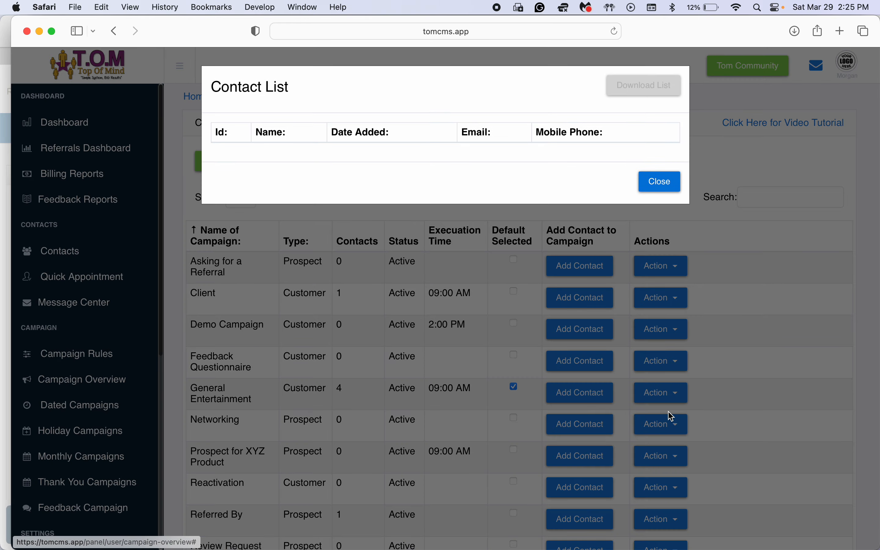
click(651, 191)
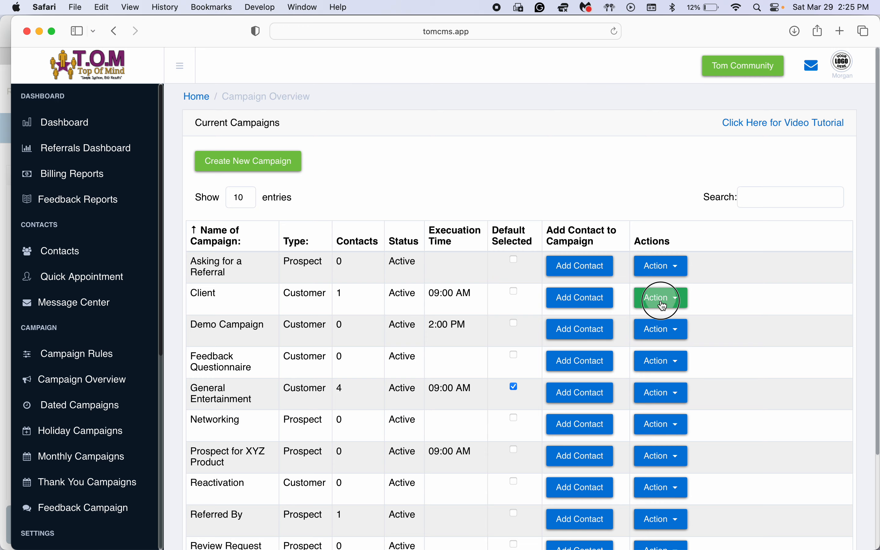
click(663, 301)
click(669, 344)
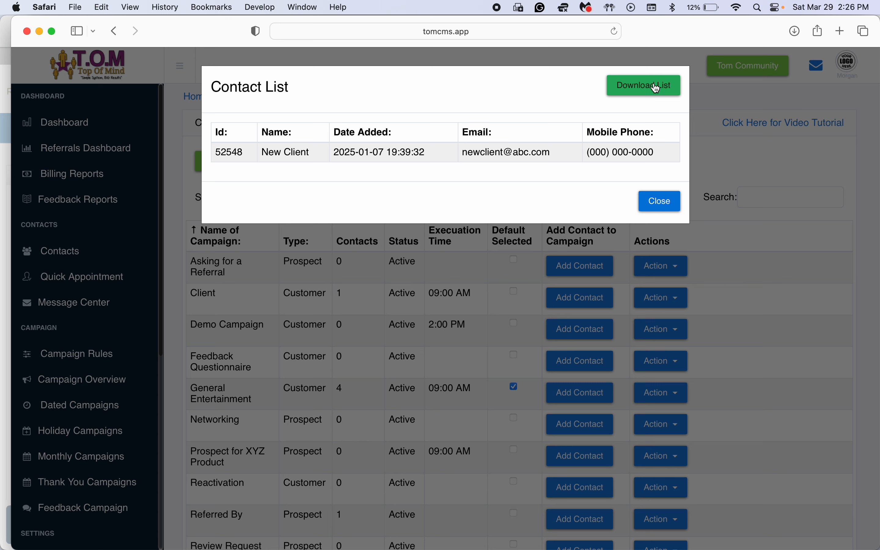
click(658, 201)
click(661, 268)
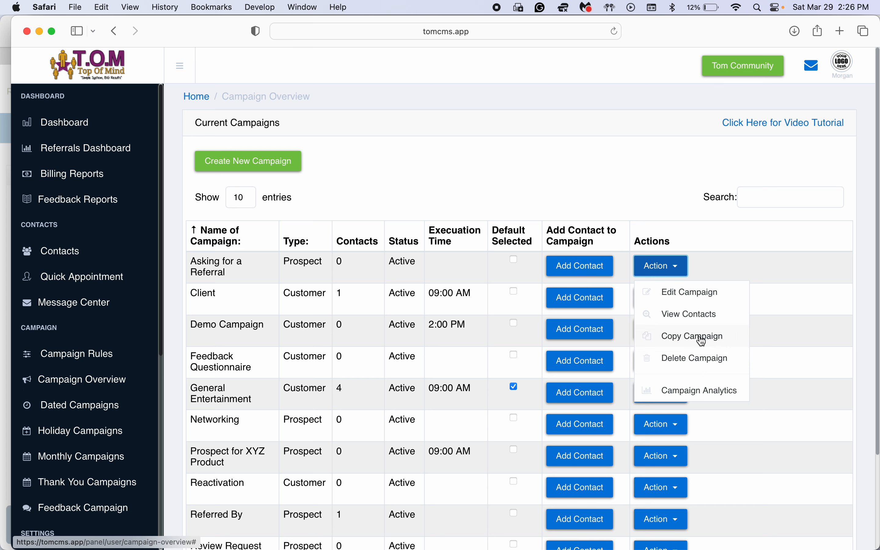
click(723, 259)
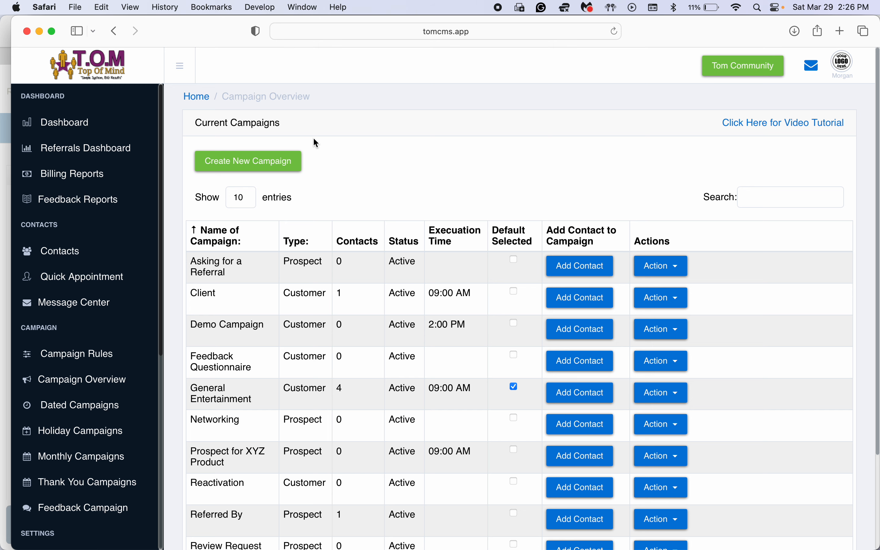
- Try to create a Prospect campaign named Test Demo that executes at 09:00 AM and is not selected by default
click(246, 163)
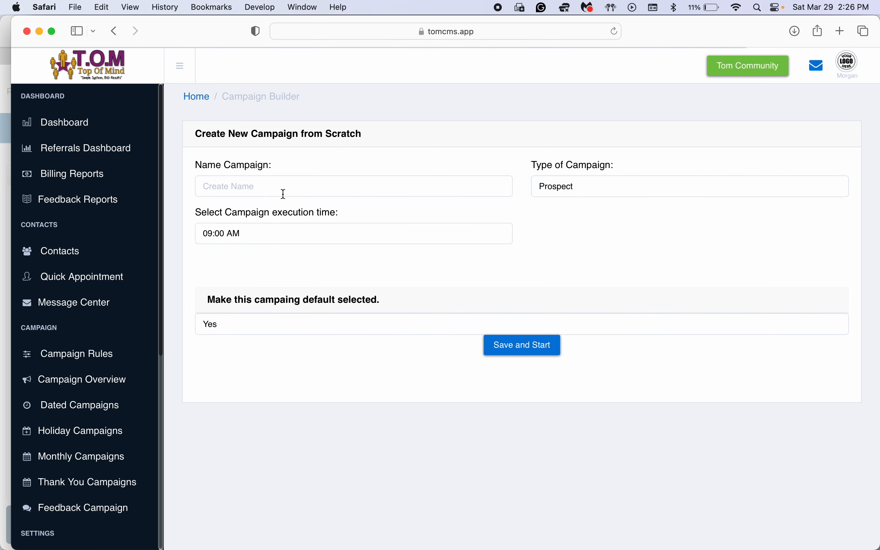
click(281, 185)
text(Test Demo)
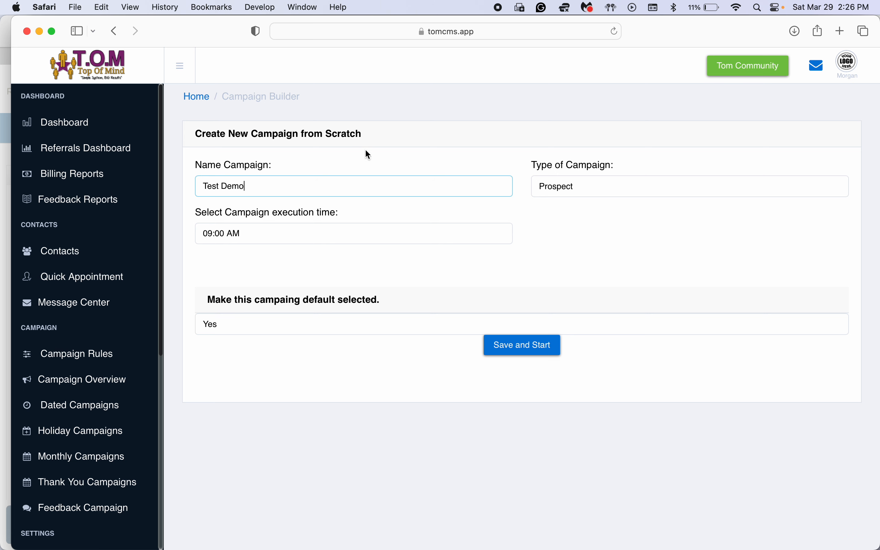
click(605, 185)
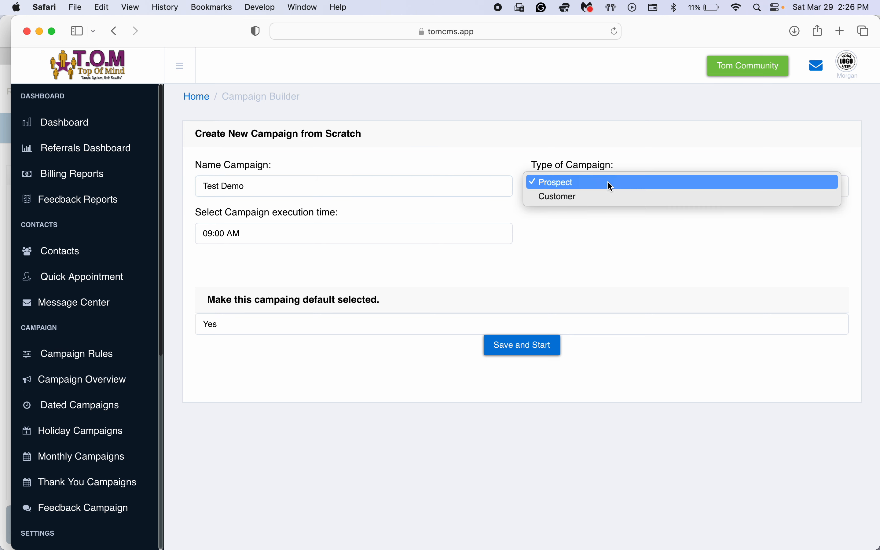
click(308, 226)
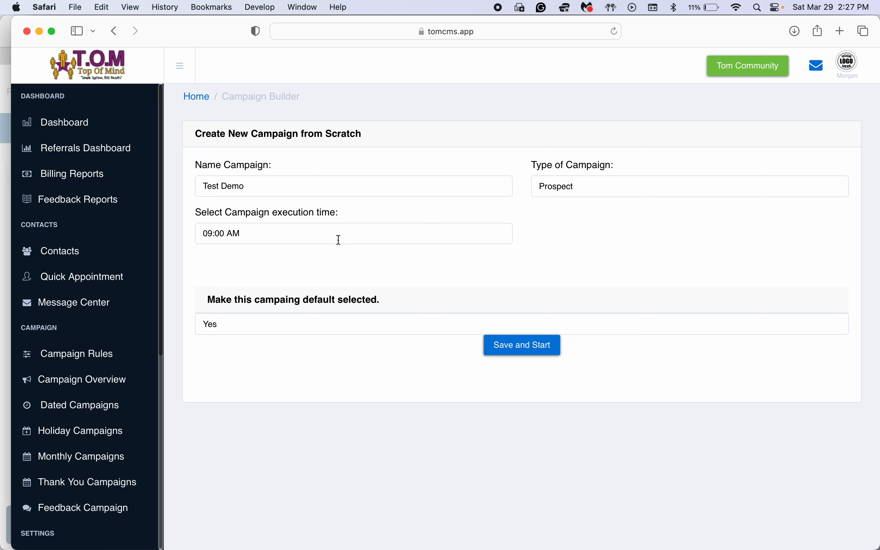
click(327, 323)
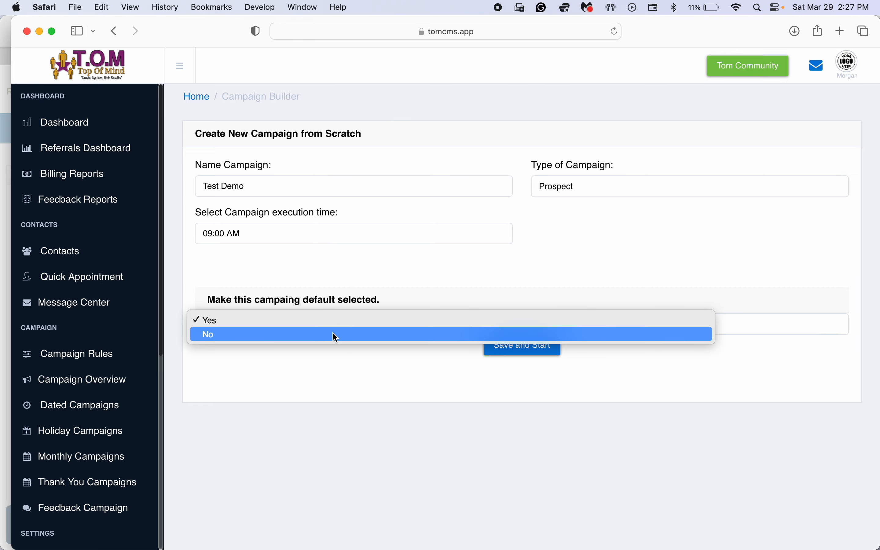
click(421, 334)
click(518, 350)
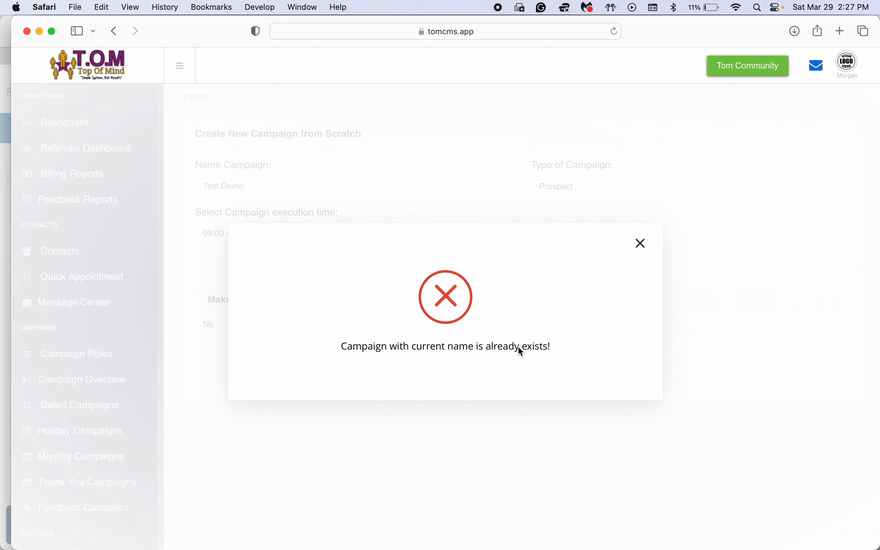
- Rename the new campaign Test Demos, save and start it, and agree to the terms and conditions
click(641, 249)
click(285, 188)
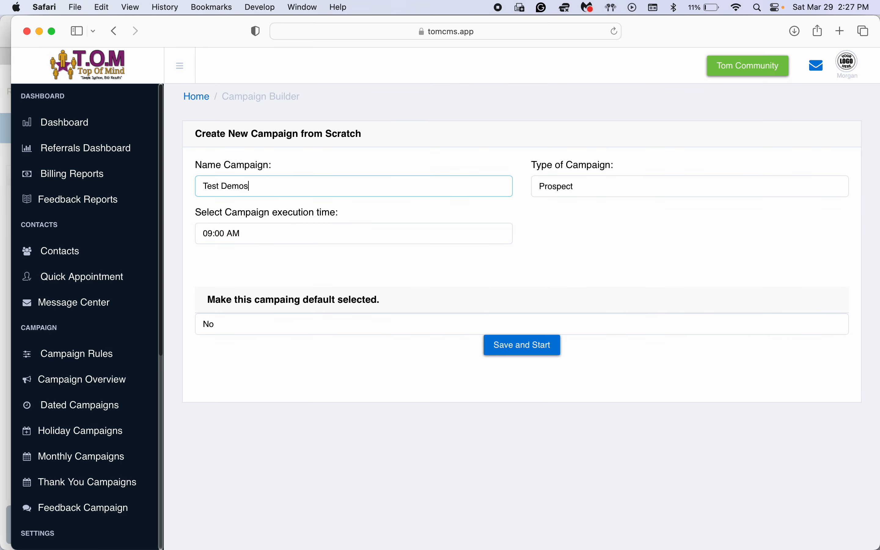
click(526, 350)
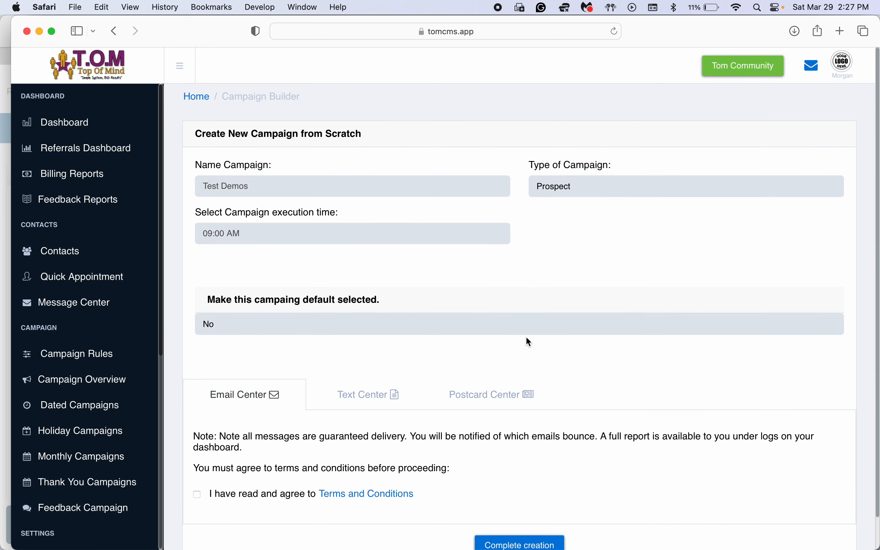
scroll(528, 341, down, 1)
click(197, 456)
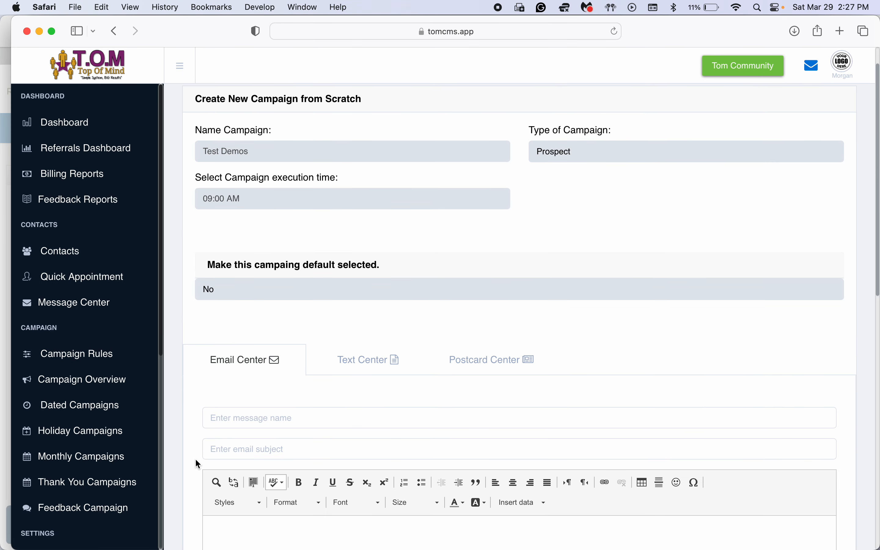
- Name the campaign's email message "Message" and enter "How are you," as its subject
scroll(351, 277, down, 5)
click(335, 210)
text(Message)
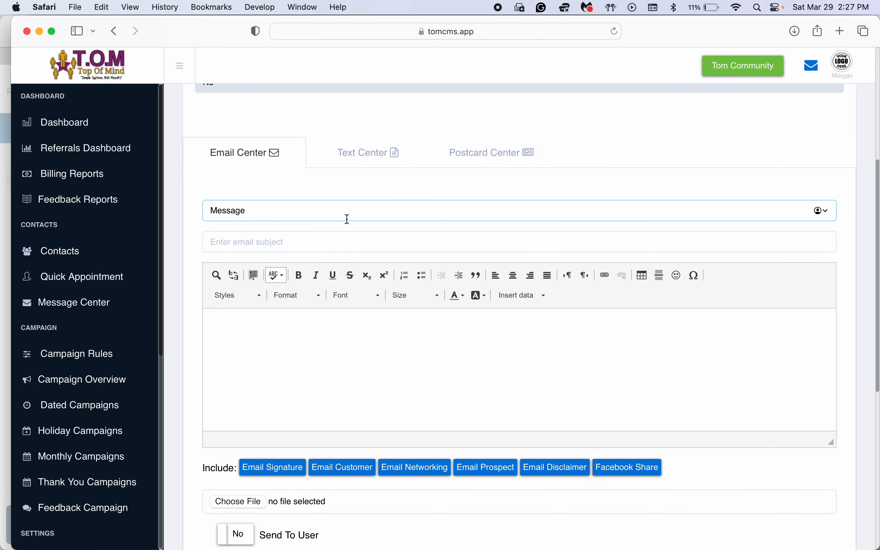
click(298, 242)
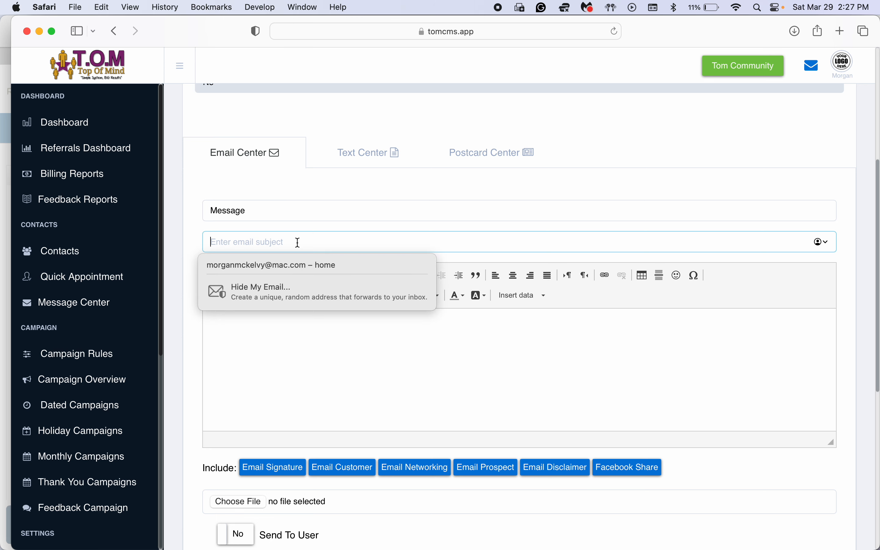
text(How are you,)
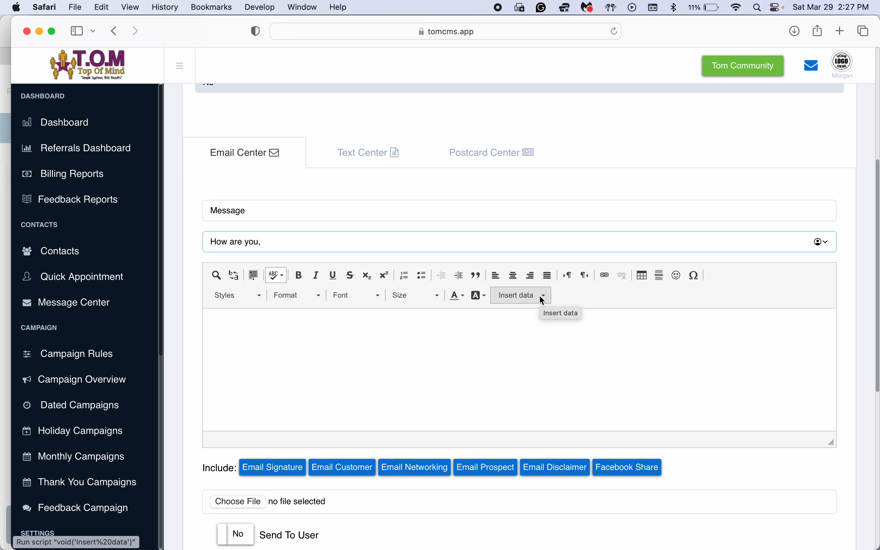
- Insert the first-name placeholder at the end of the email subject and add a question mark after it
click(540, 296)
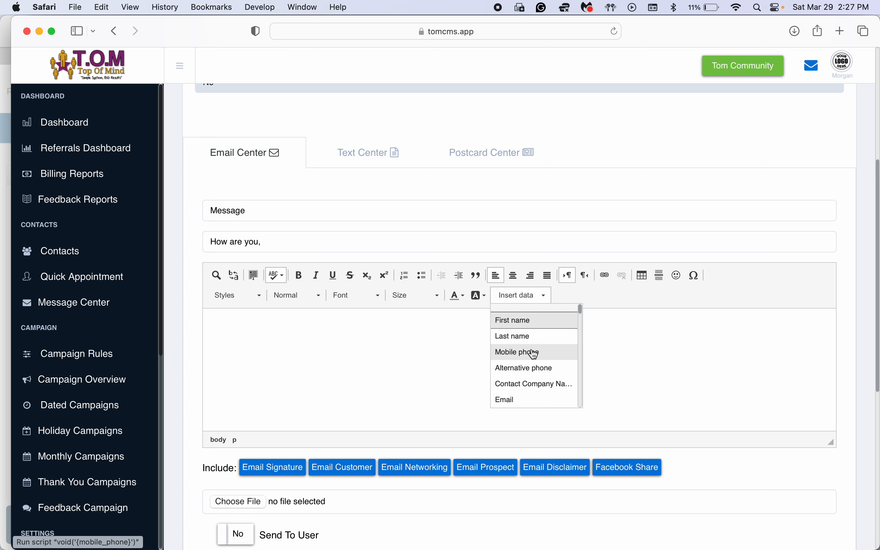
scroll(534, 354, down, 5)
scroll(533, 354, down, 12)
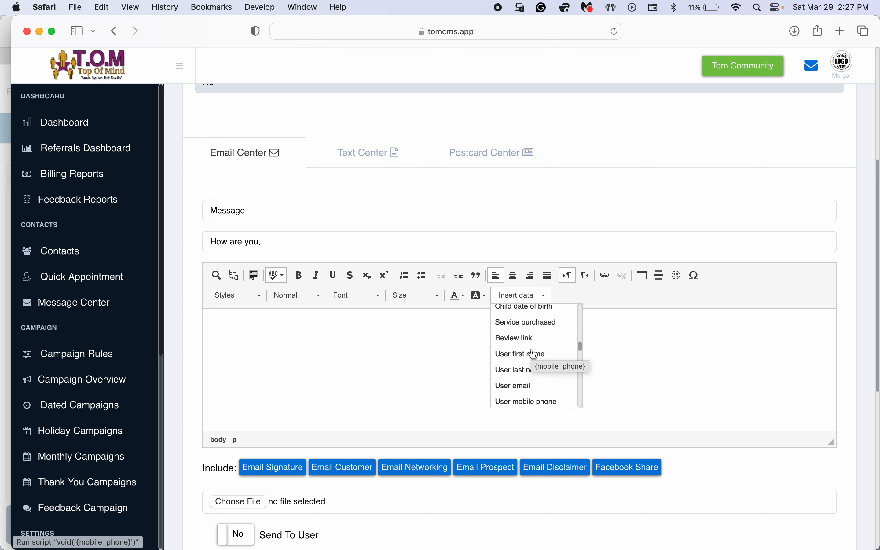
scroll(534, 355, down, 12)
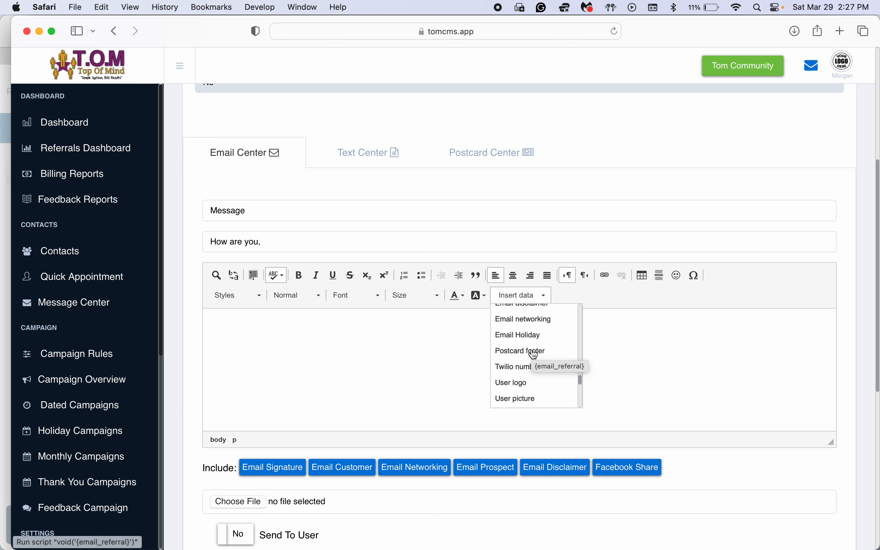
scroll(523, 338, up, 20)
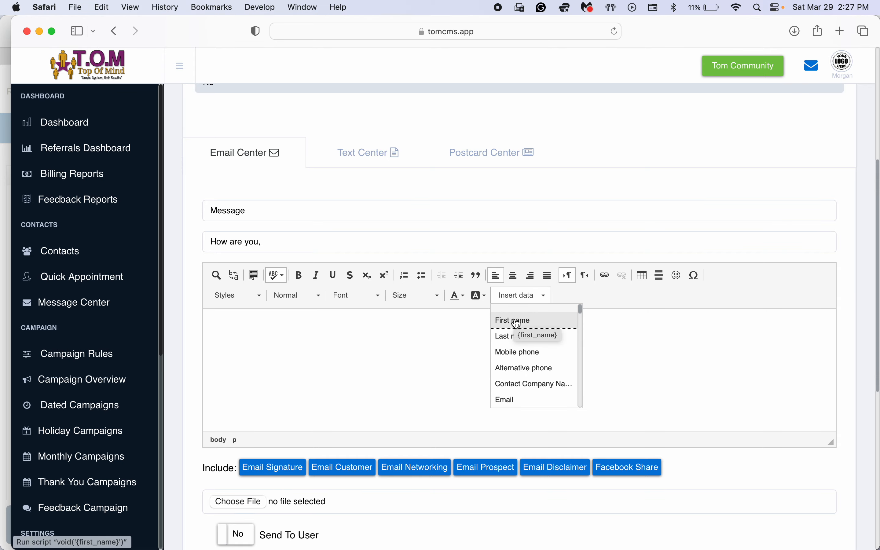
click(516, 320)
click(688, 351)
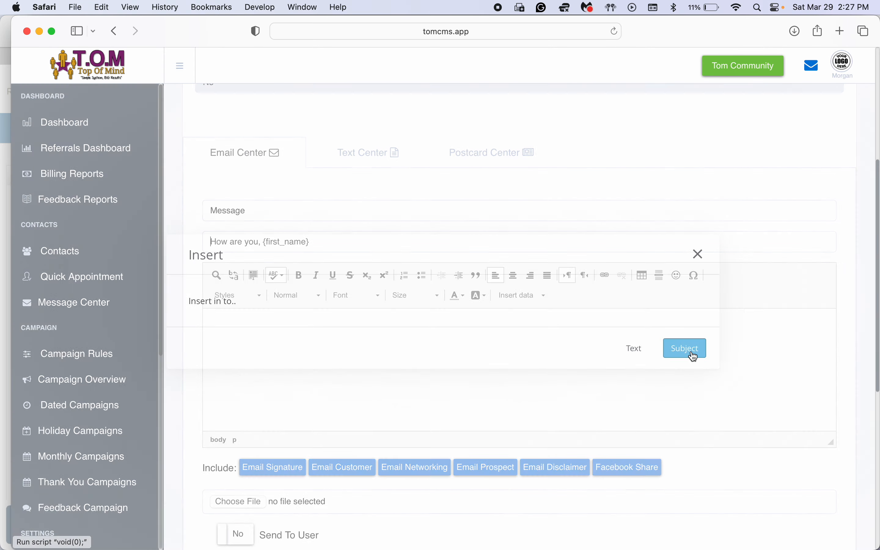
text(?)
- Start the email body with the greeting "Hi" followed by the first-name placeholder
click(332, 343)
text(Hi)
click(546, 294)
click(524, 319)
click(638, 349)
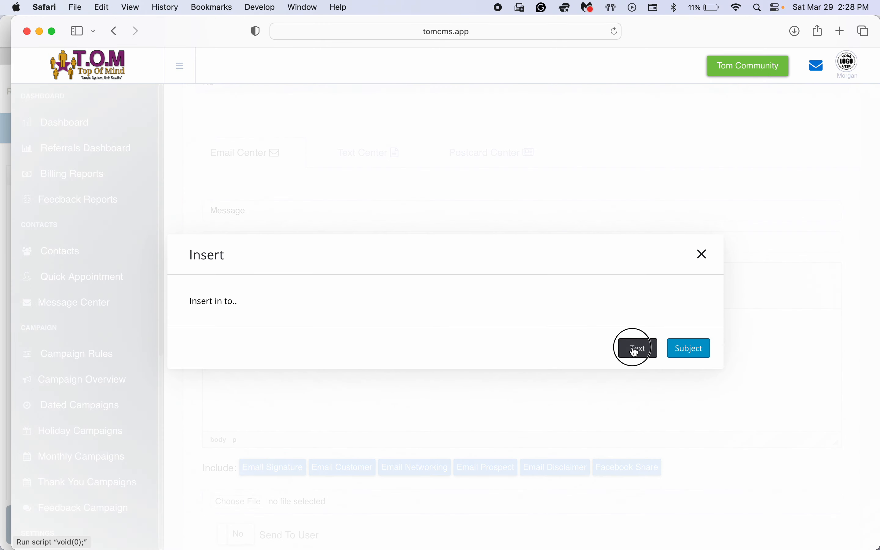
- Add the filler line "ailsjdflajsfl." below the greeting and include the email signature beneath it
text(ailsjdflajs)
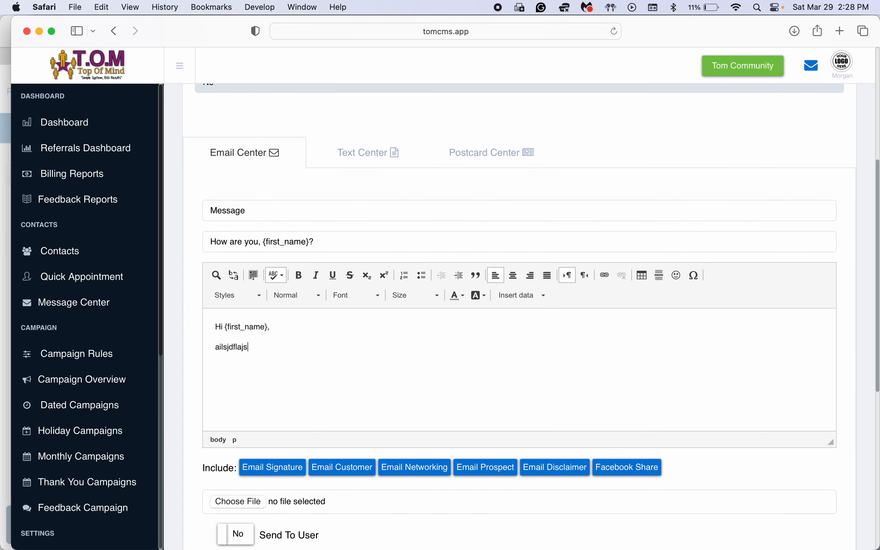
text(fl)
key(Return)
click(270, 351)
text(.)
key(Return)
click(271, 467)
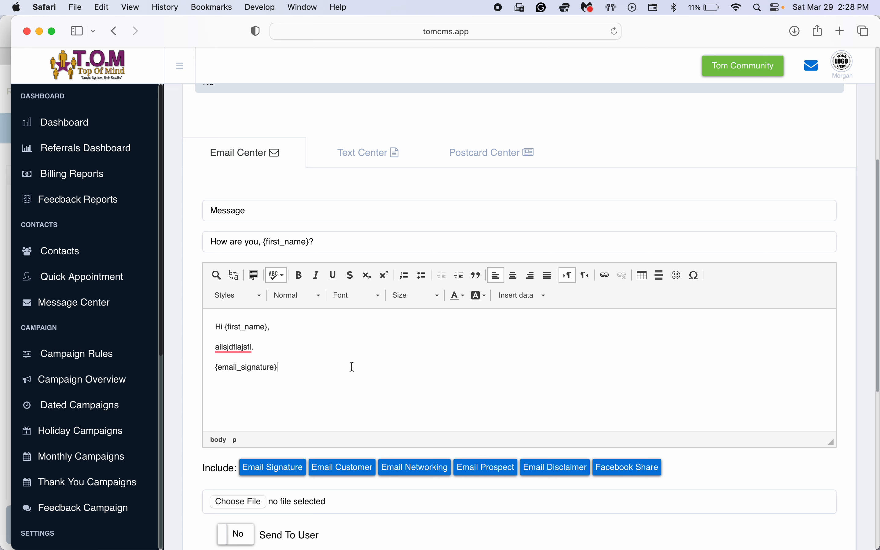
- Schedule the email message to send in 1 day and save it to the campaign
scroll(353, 367, down, 10)
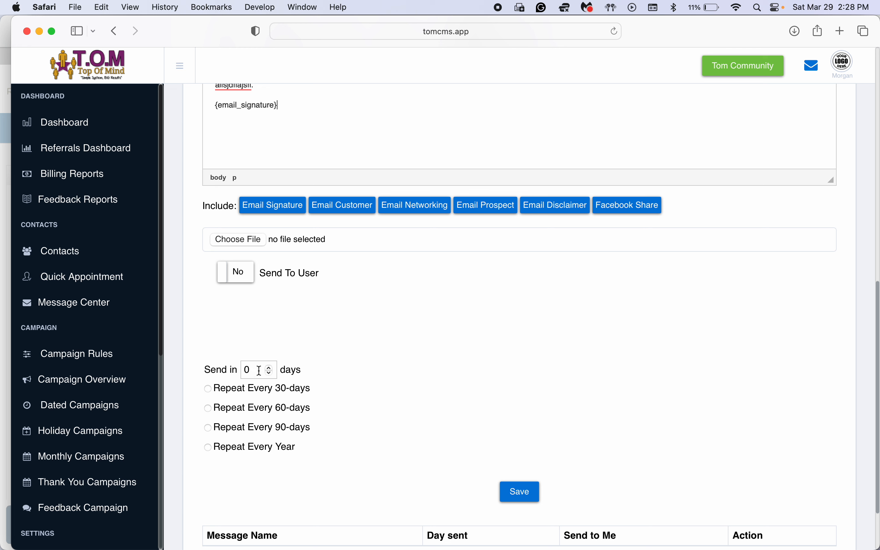
click(269, 368)
click(270, 368)
click(271, 374)
click(272, 374)
click(271, 368)
scroll(404, 365, down, 3)
click(516, 413)
scroll(536, 232, down, 2)
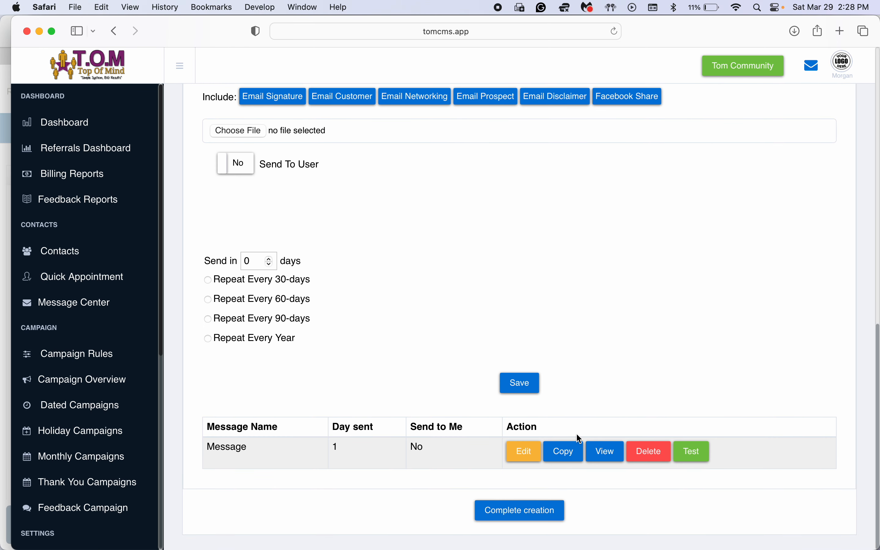
- View the saved email message and close its preview
click(606, 451)
click(564, 475)
scroll(549, 336, up, 10)
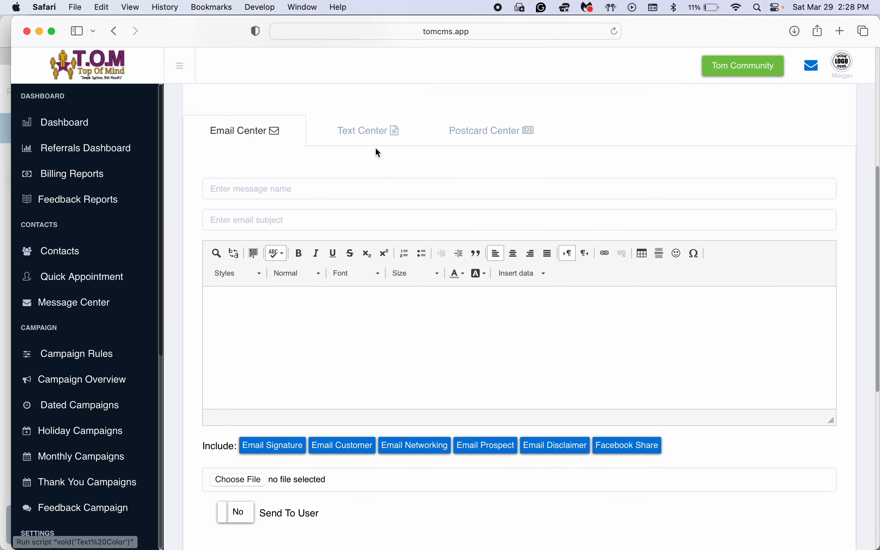
- Switch to the campaign's Text Center and agree to its terms and conditions
click(372, 140)
scroll(369, 135, up, 3)
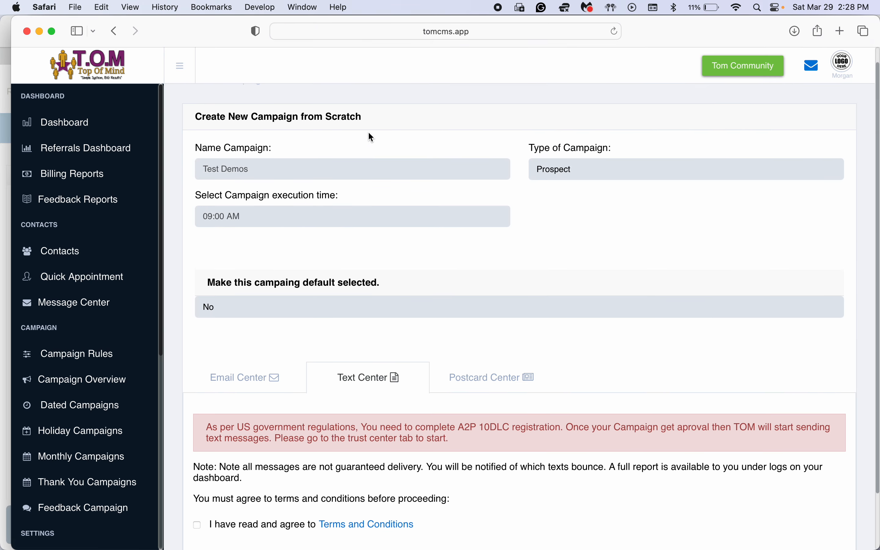
scroll(376, 377, down, 2)
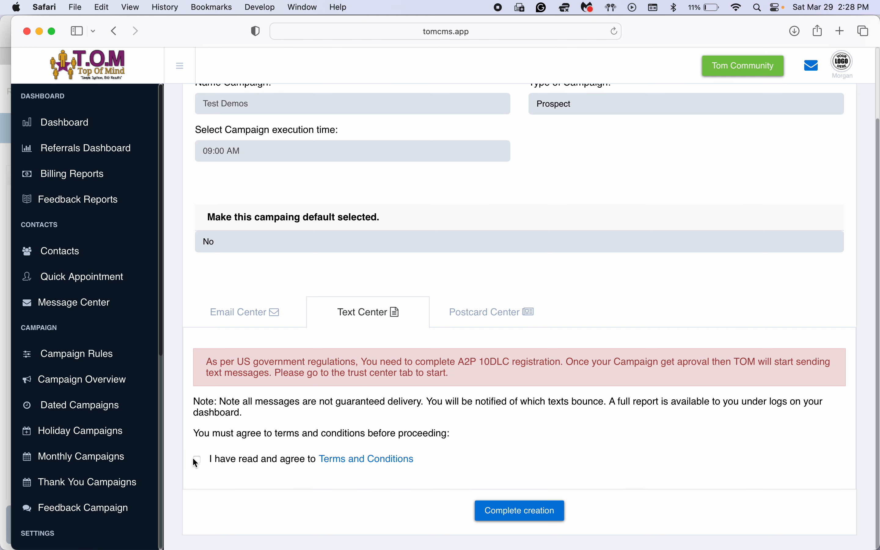
click(197, 460)
scroll(404, 369, down, 5)
- Create and save a text message named "Message" reading "Hi there {first_name}! Thanks for calling."
click(359, 226)
text(Message)
key(Tab)
text(Hi there)
click(476, 278)
click(478, 307)
click(691, 348)
text(! Thanks for calling.)
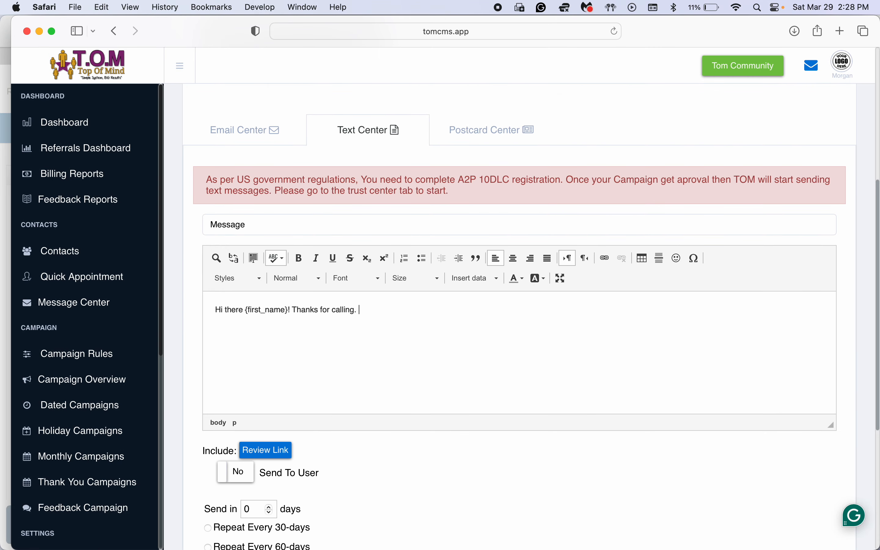
scroll(289, 314, down, 5)
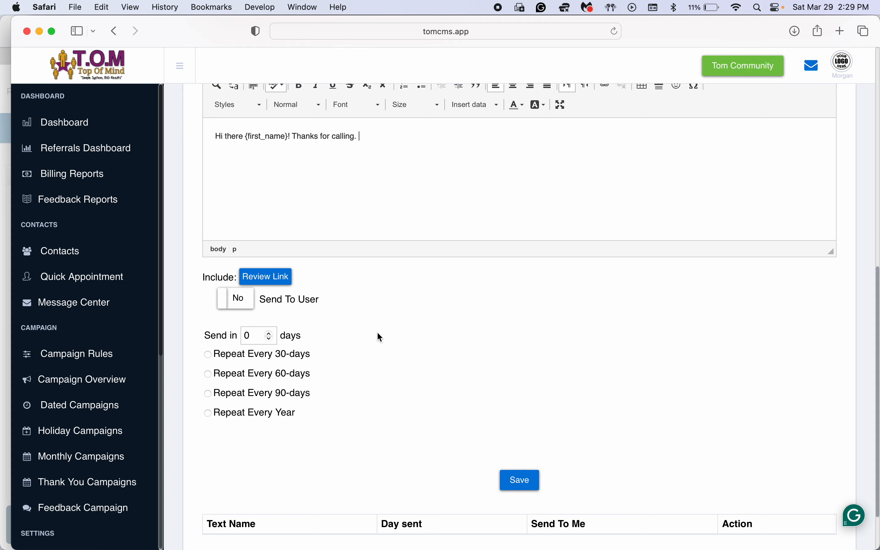
click(518, 489)
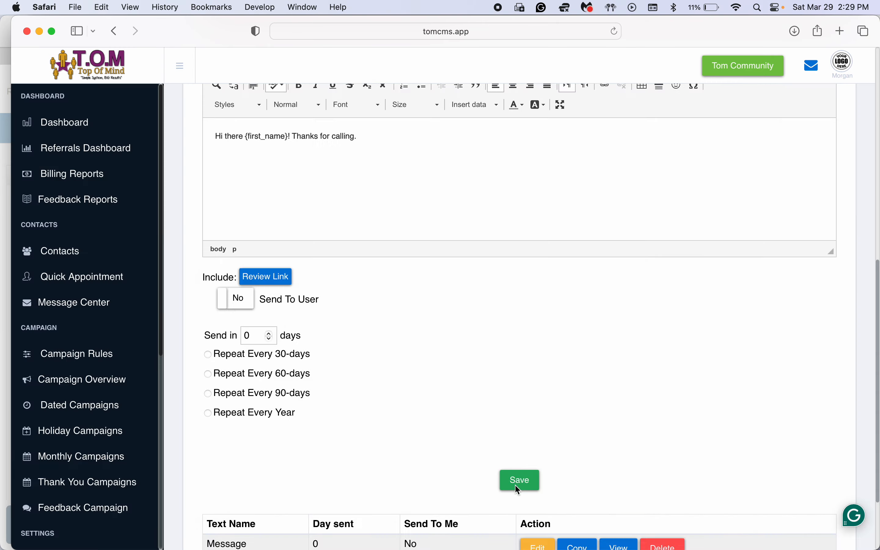
- Return to the Email Center to review its scheduling options and saved message, and dismiss the low-battery notification
scroll(461, 407, up, 3)
scroll(459, 405, up, 2)
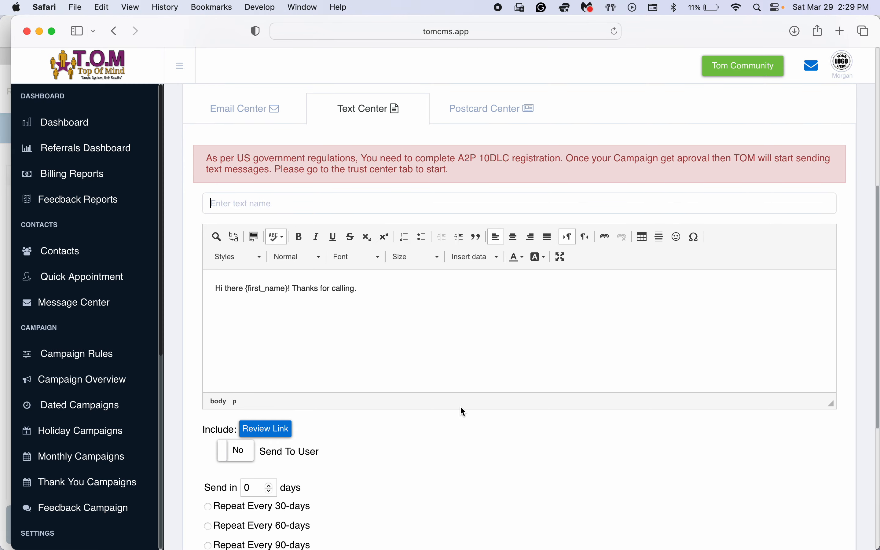
click(244, 147)
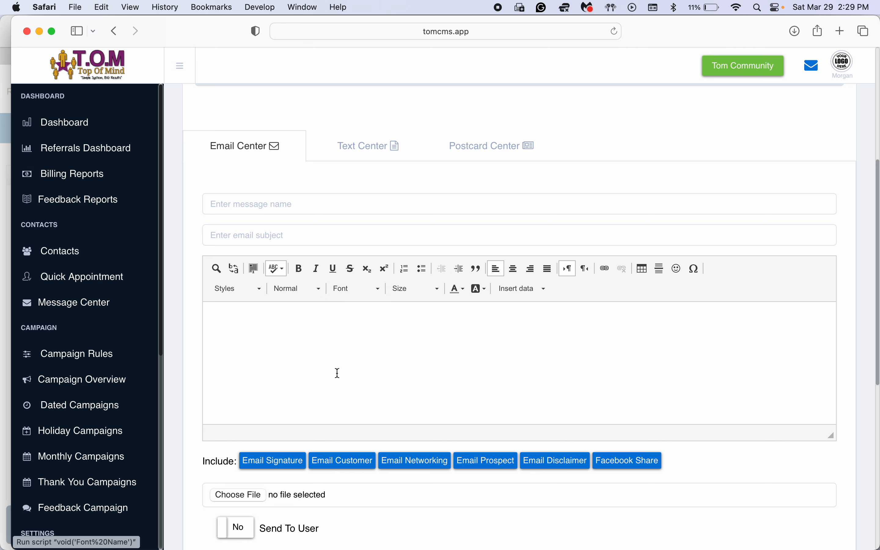
scroll(338, 378, down, 5)
scroll(337, 379, down, 4)
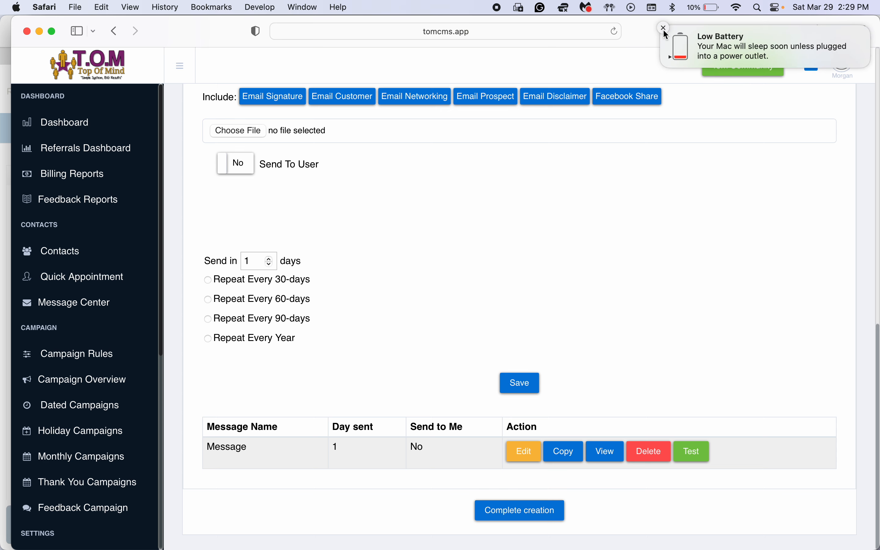
click(664, 30)
- Go back to the Text Center and name a second text message "Reminder to self"
scroll(379, 380, up, 10)
click(366, 274)
scroll(358, 290, down, 7)
click(281, 109)
text(Re)
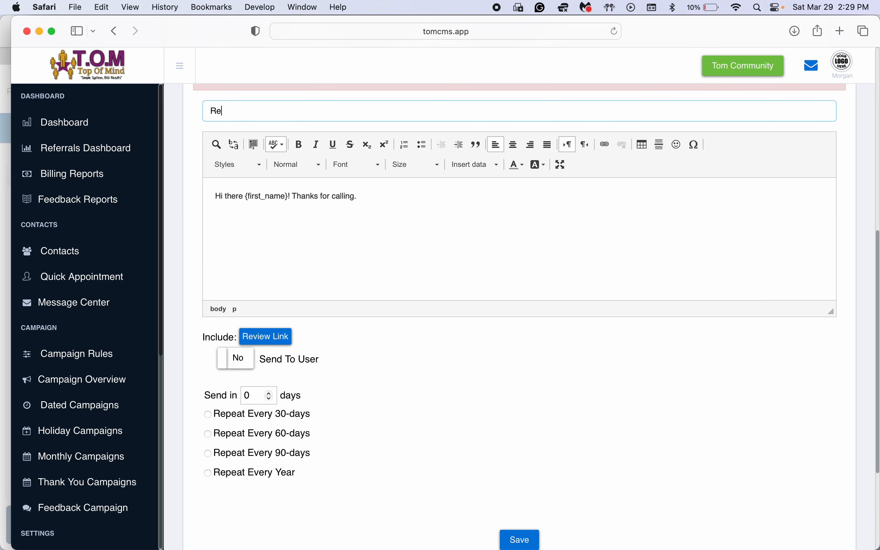
text(minder to self)
- Replace the text body with "Remember to call" followed by the mobile-phone placeholder
triple_click(384, 200)
text(Remi)
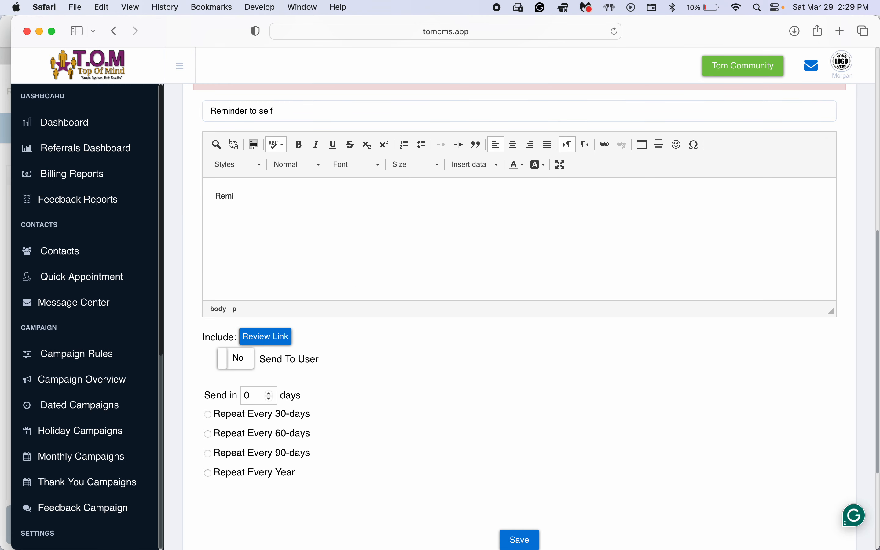
key(BackSpace)
text(ember to call)
click(483, 164)
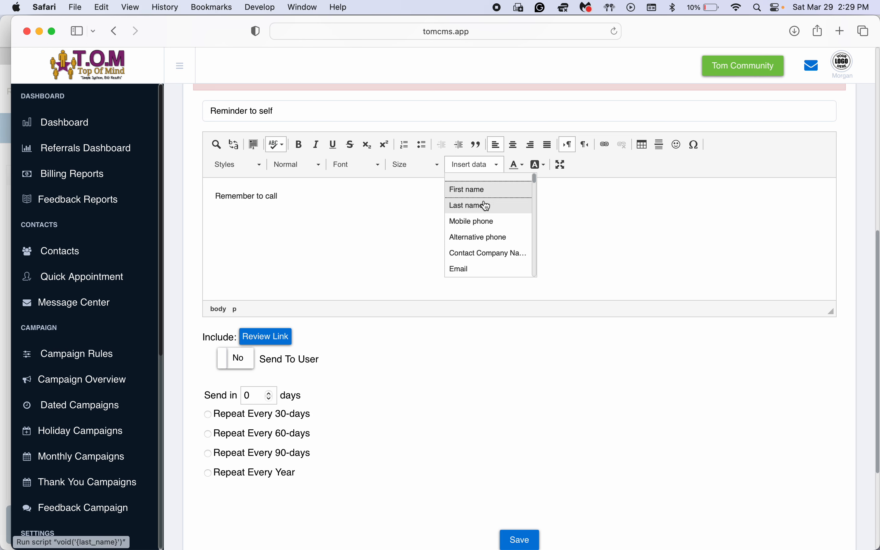
click(471, 222)
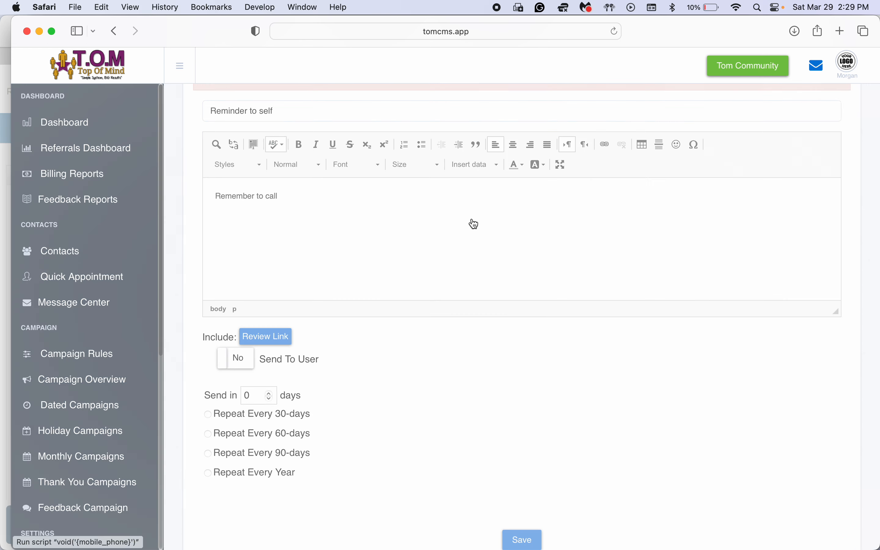
click(687, 348)
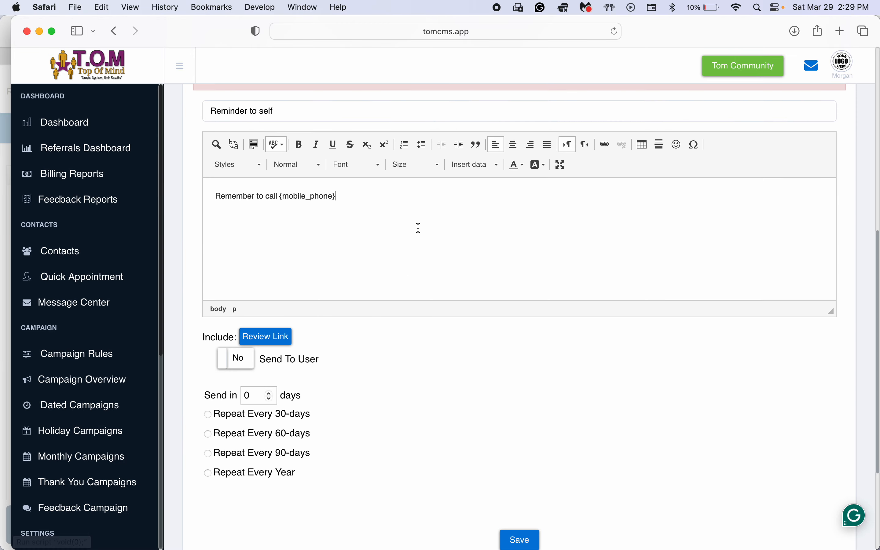
- Extend the reminder to "Remember to call {first_name} {last_name} at {mobile_phone}. They have been in the prospecting campaing for 15 days."
click(484, 167)
click(473, 193)
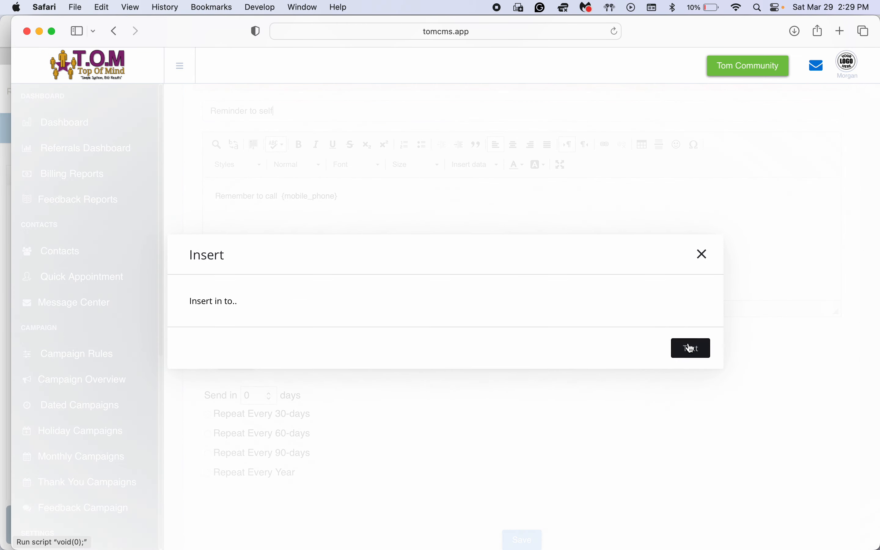
click(686, 348)
click(452, 163)
click(465, 208)
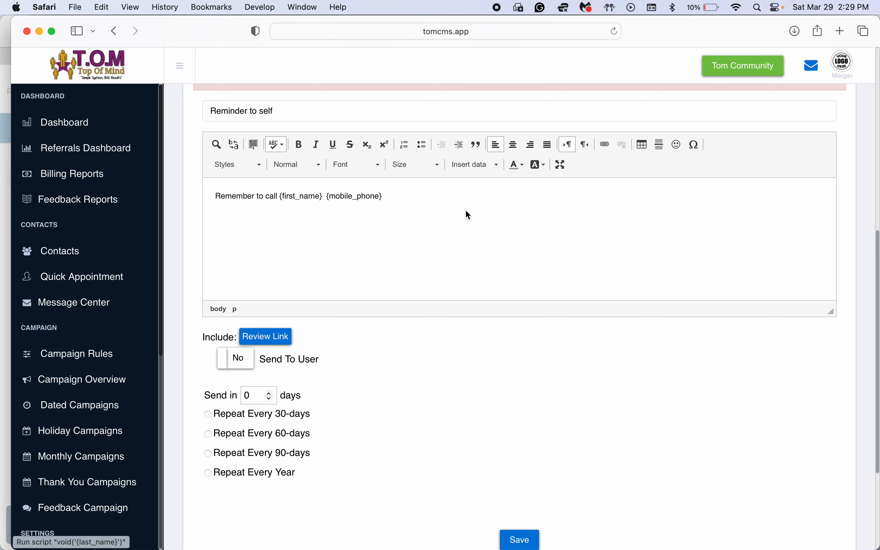
click(691, 347)
text(at {)
click(454, 193)
text(.)
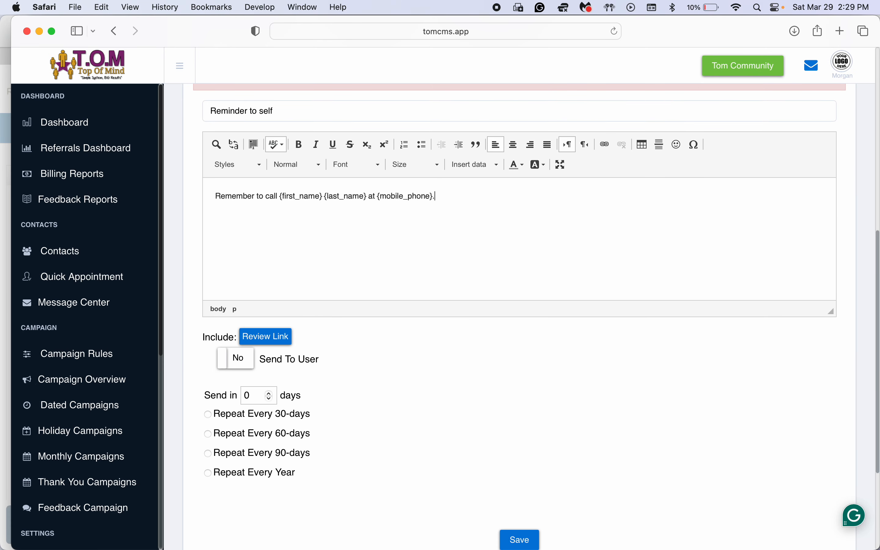
text( They have been in the prospecting campaing for 15 days.)
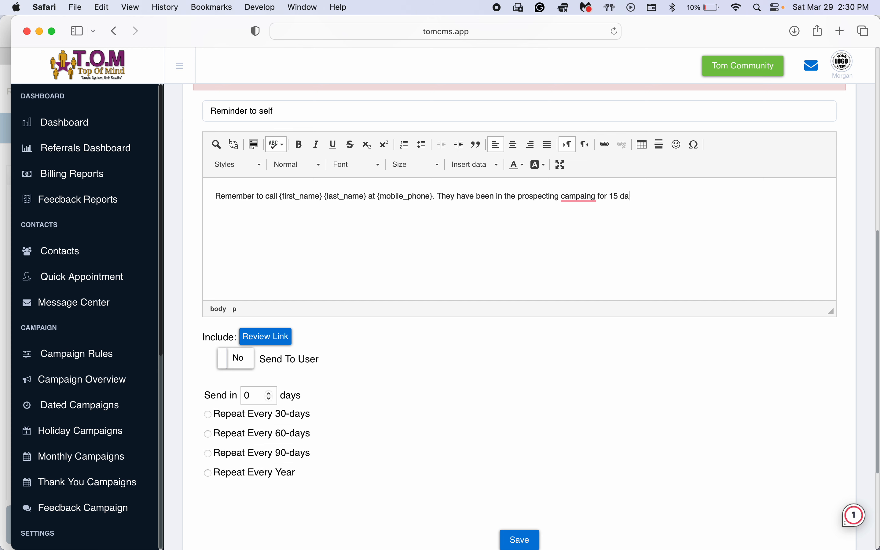
- Set the reminder text to send in 15 days, turn on Send To User, and save it
scroll(399, 283, down, 3)
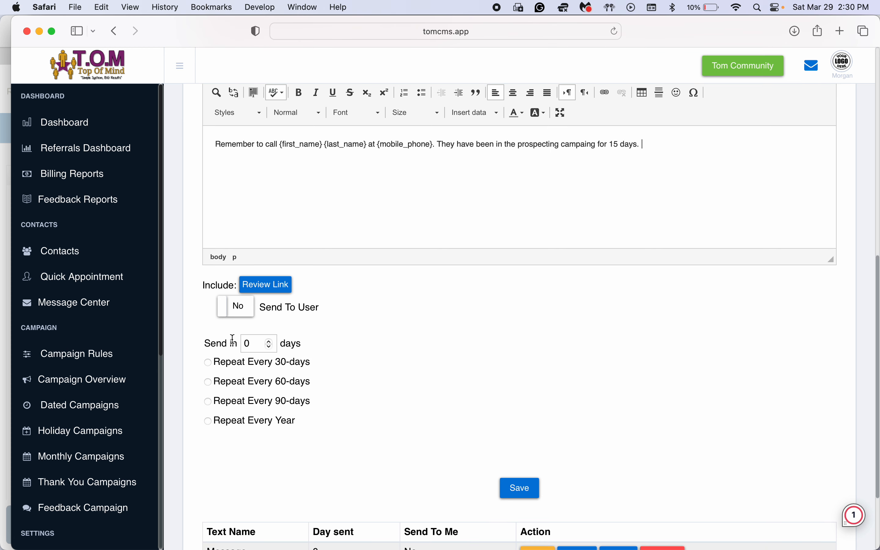
click(257, 342)
text(15)
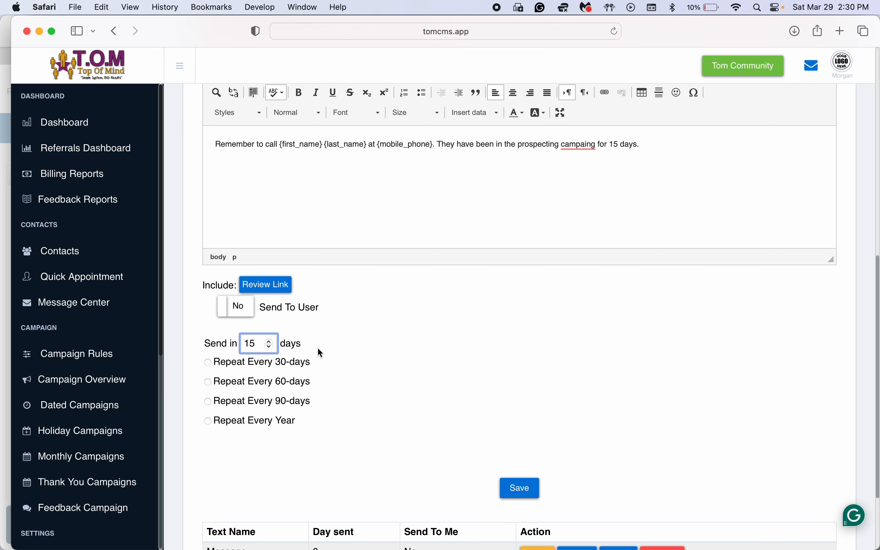
click(323, 350)
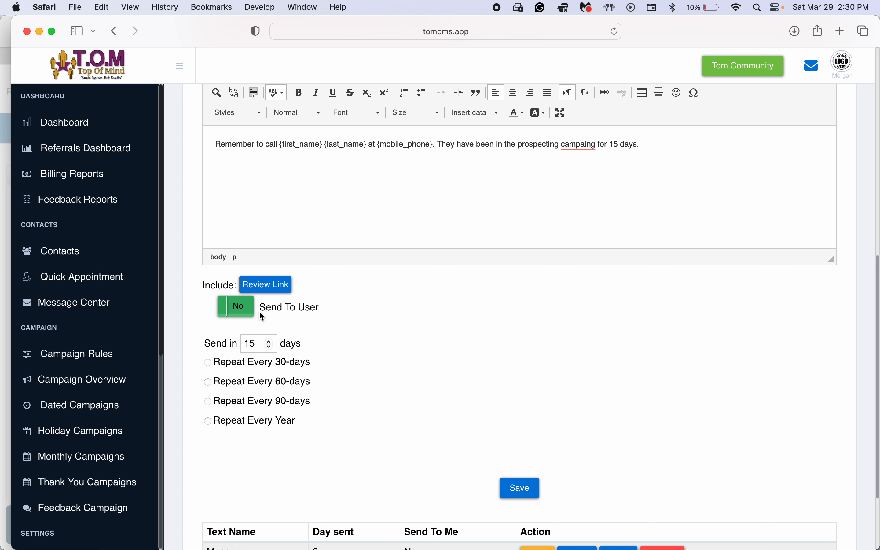
click(225, 307)
click(524, 487)
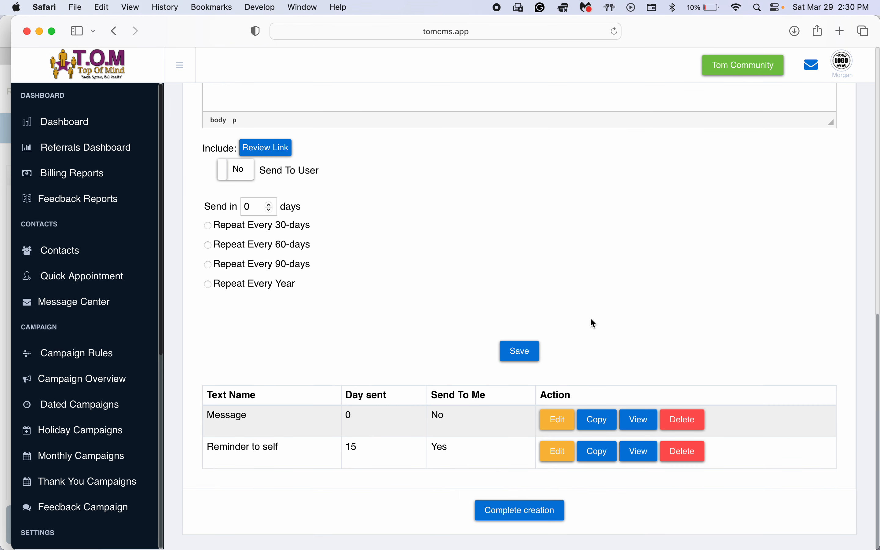
- Check the Send To Me values of both saved texts and complete the campaign creation
double_click(435, 448)
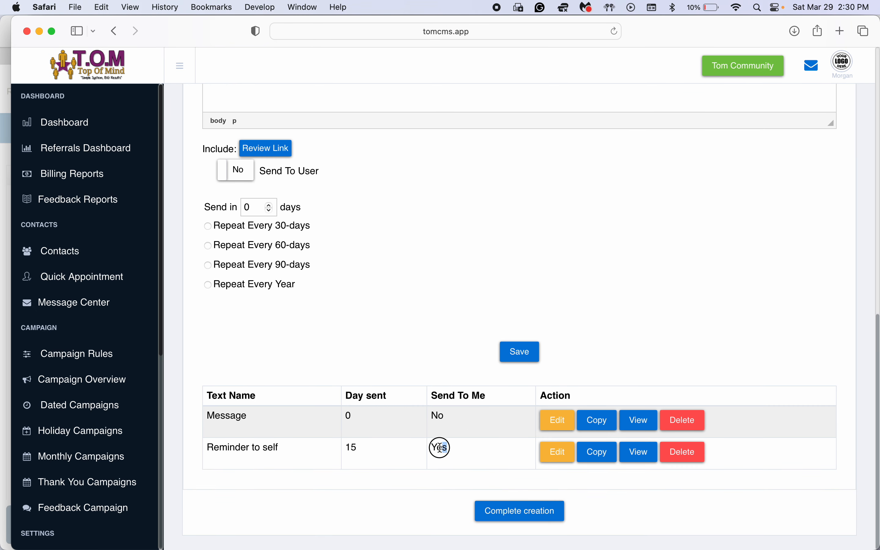
double_click(438, 416)
scroll(478, 390, down, 1)
click(517, 512)
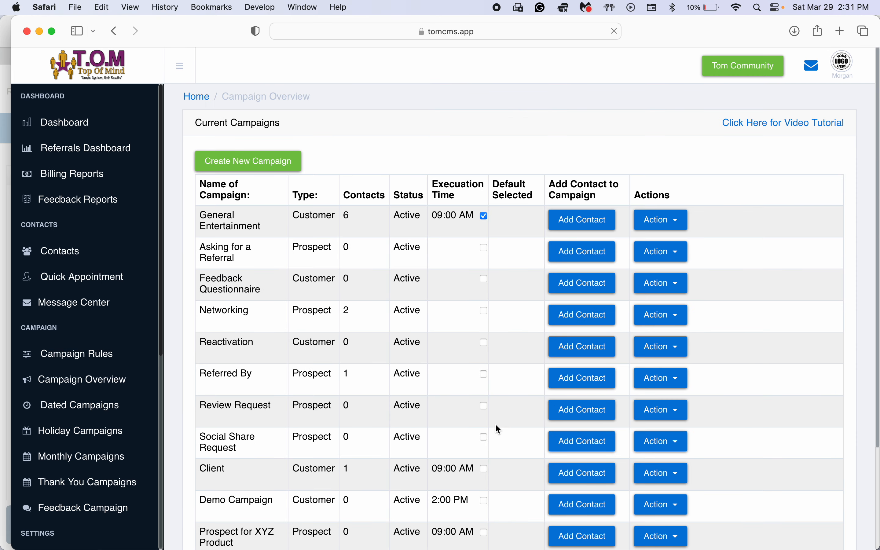
- Find the Test Demos campaign on the second page of the current campaigns list
scroll(492, 419, down, 4)
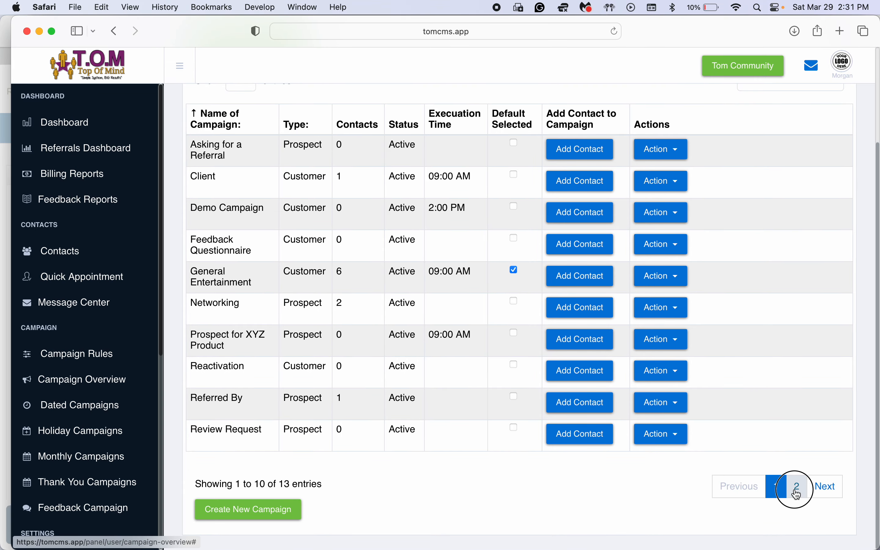
click(797, 483)
drag(189, 324, 270, 334)
click(271, 342)
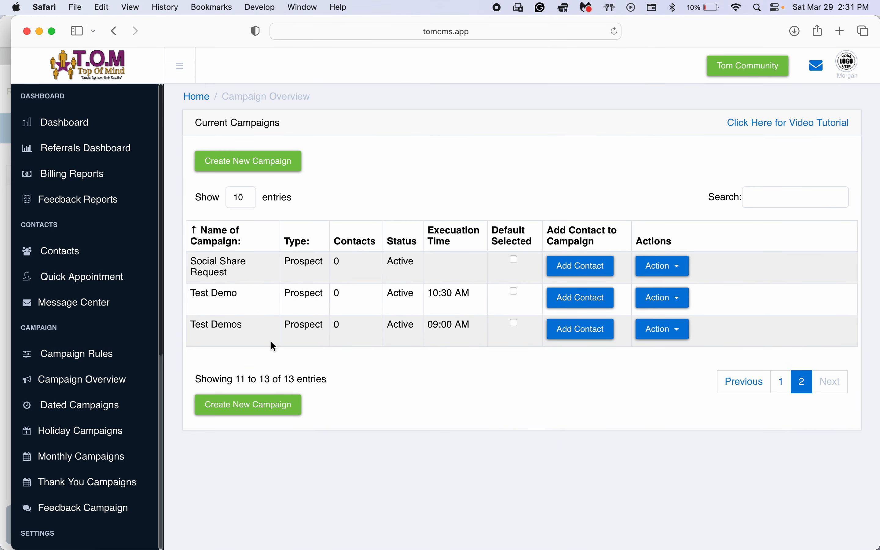